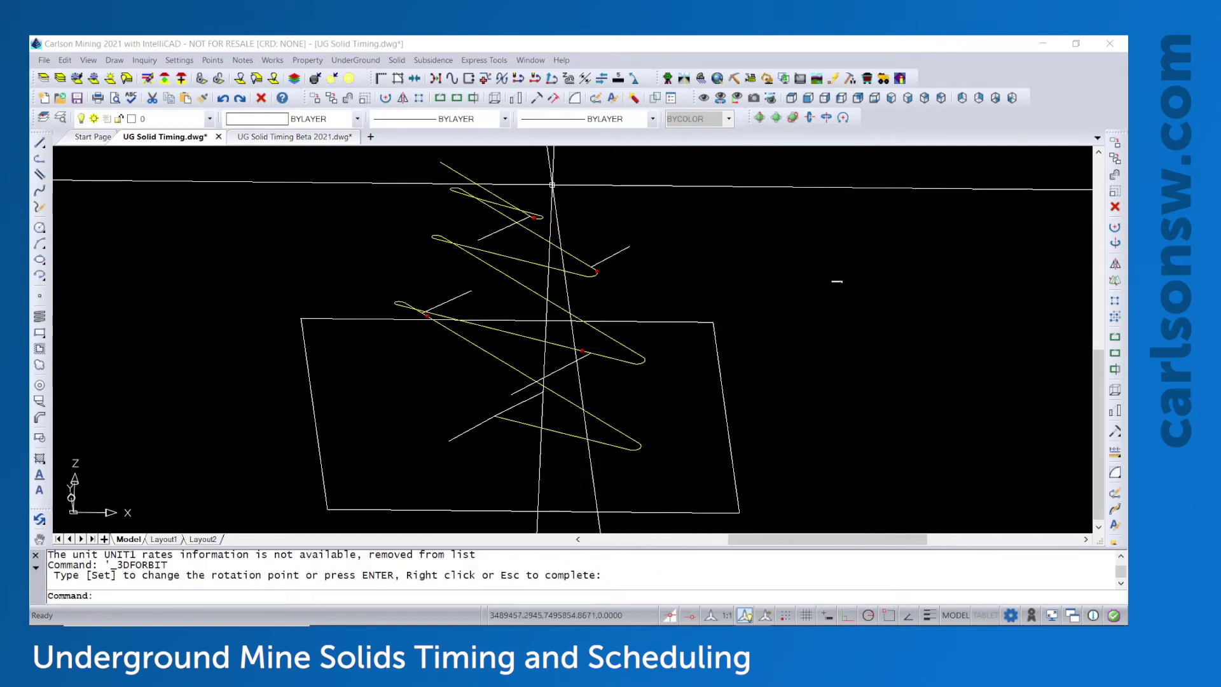
pyautogui.click(396, 61)
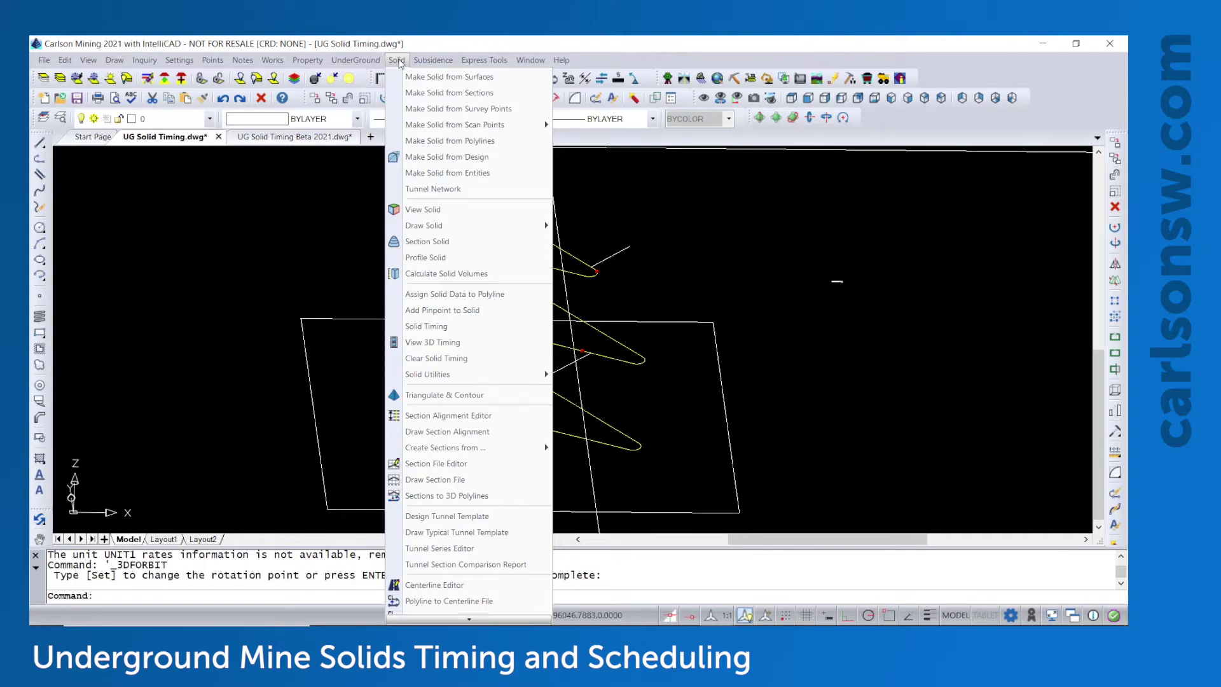
pyautogui.click(640, 247)
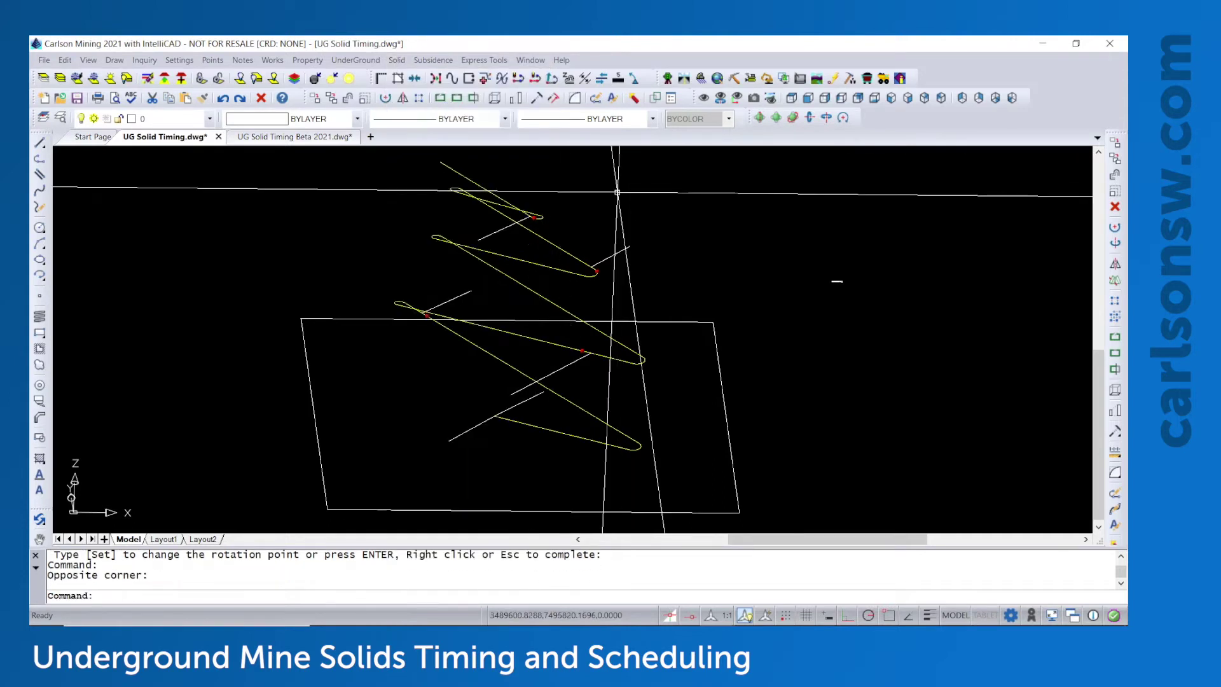
pyautogui.moveTo(617, 192); pyautogui.dragTo(600, 270)
pyautogui.scroll(6, 599, 274)
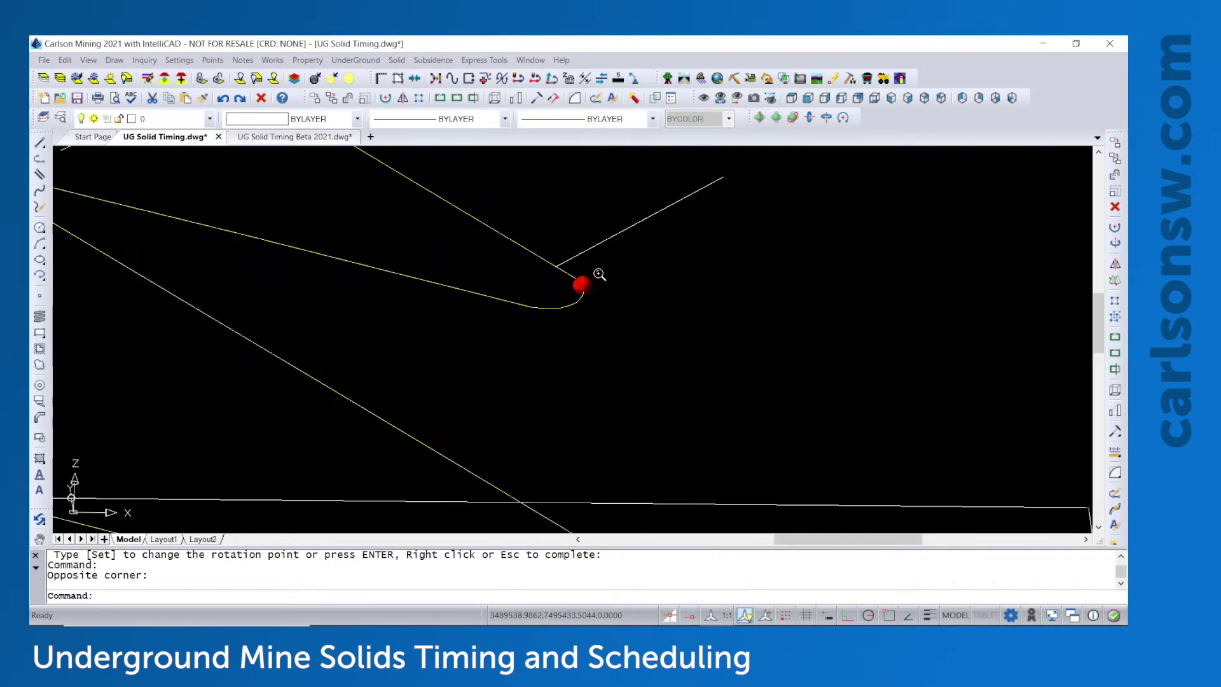
pyautogui.scroll(-10, 594, 317)
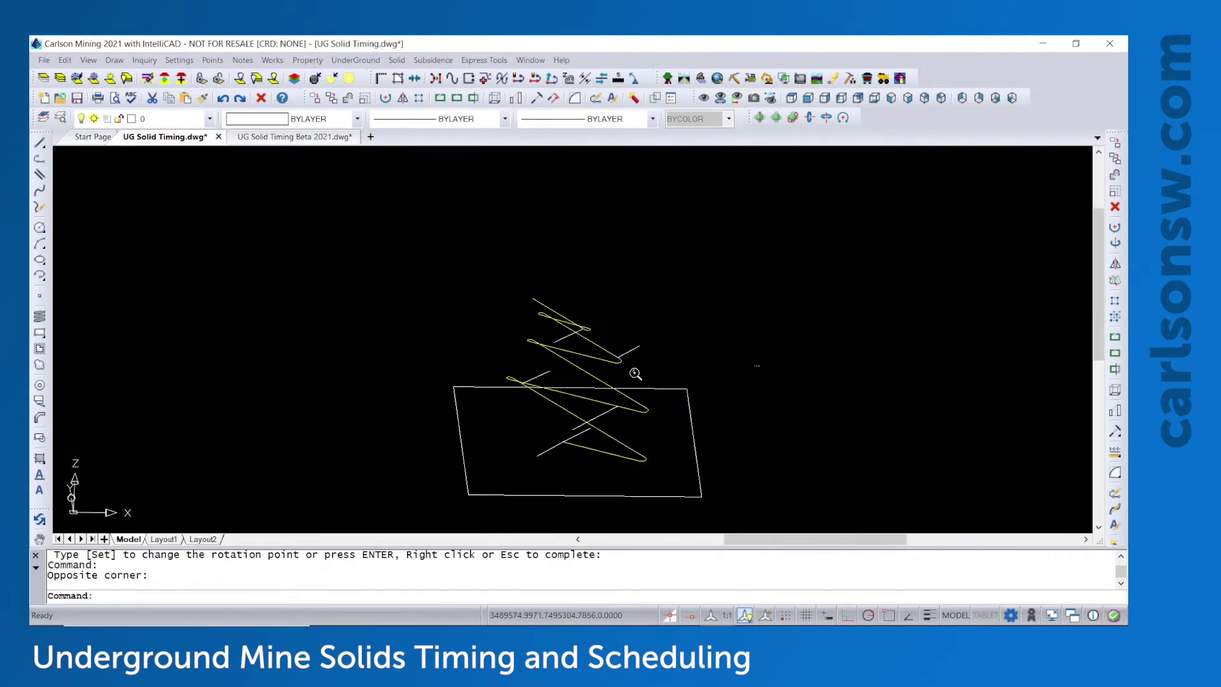
pyautogui.moveTo(636, 373); pyautogui.dragTo(400, 67)
# - Start Solid Timing and add an equipment set named Mine1 to the timing project
pyautogui.click(397, 60)
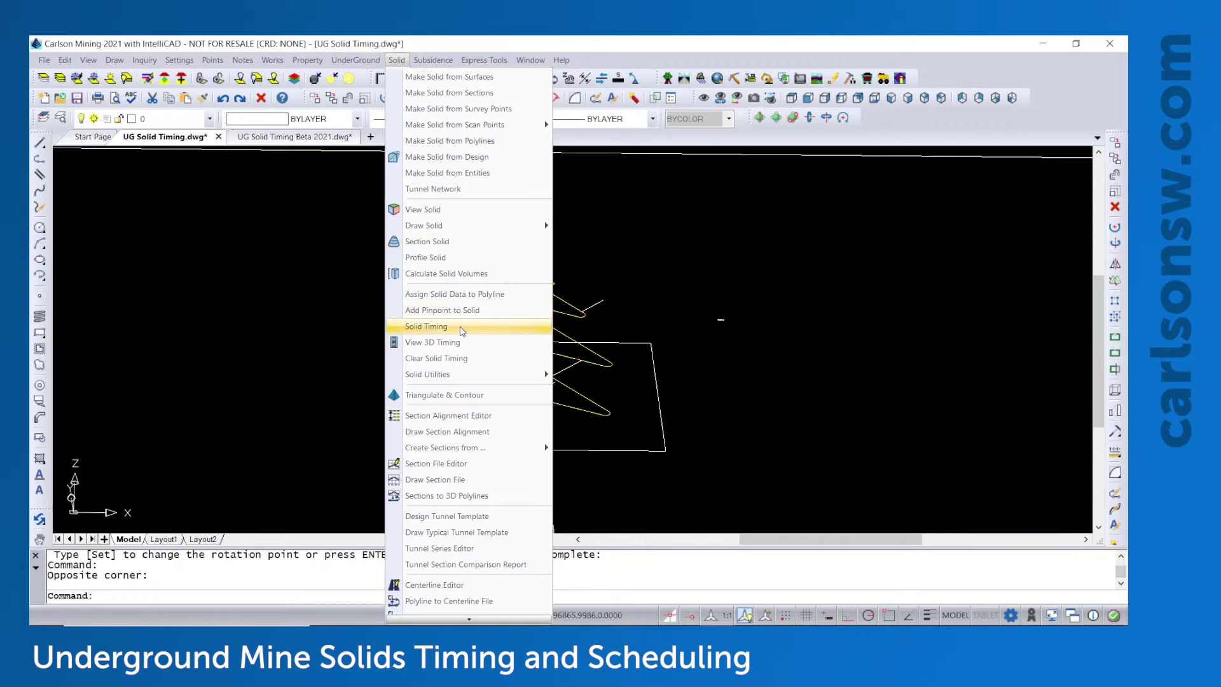
pyautogui.click(466, 332)
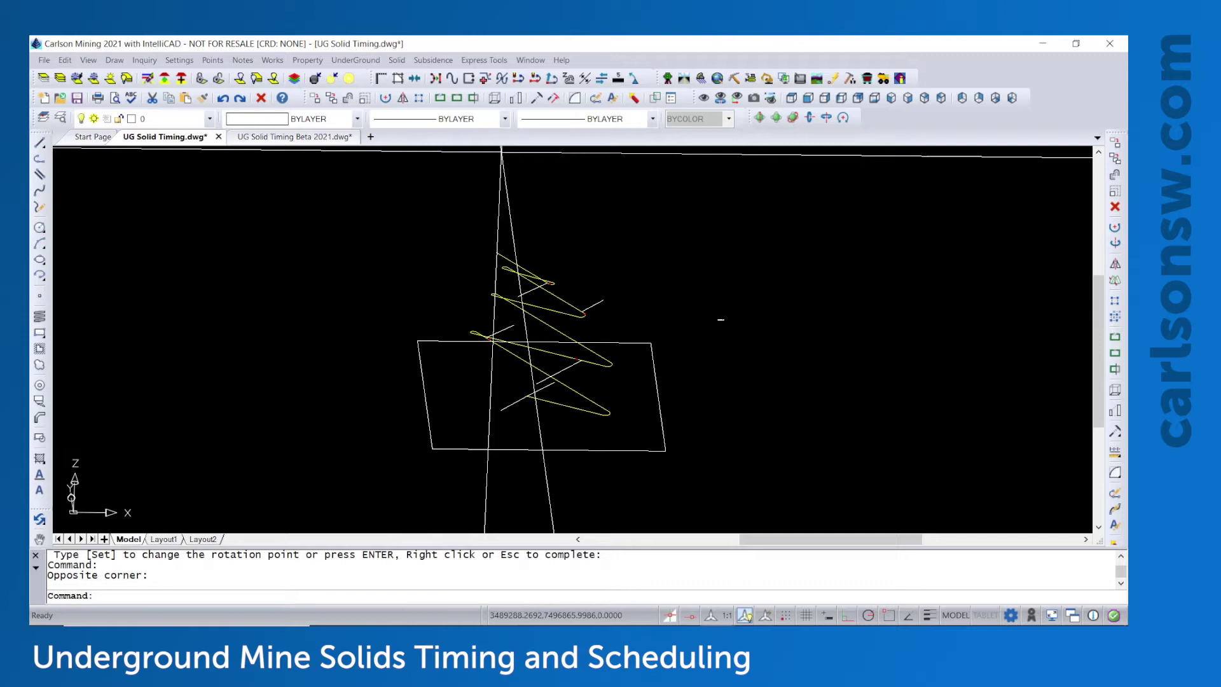
pyautogui.moveTo(601, 167); pyautogui.dragTo(588, 174)
pyautogui.click(431, 196)
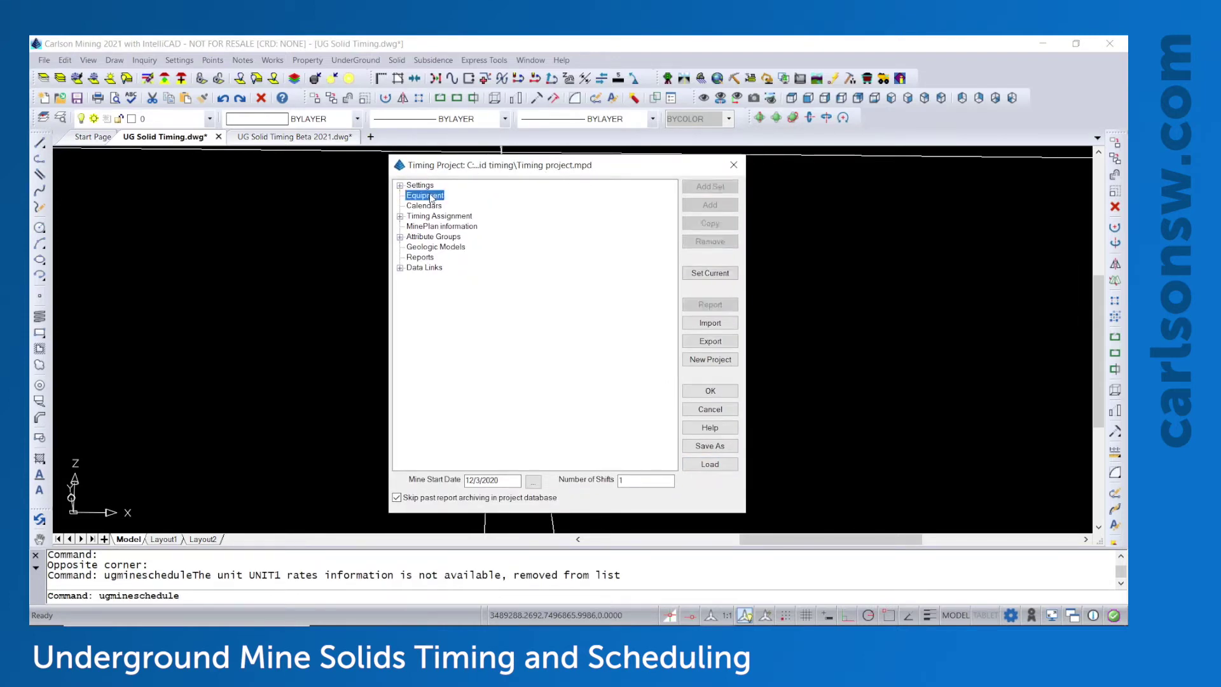
pyautogui.click(710, 186)
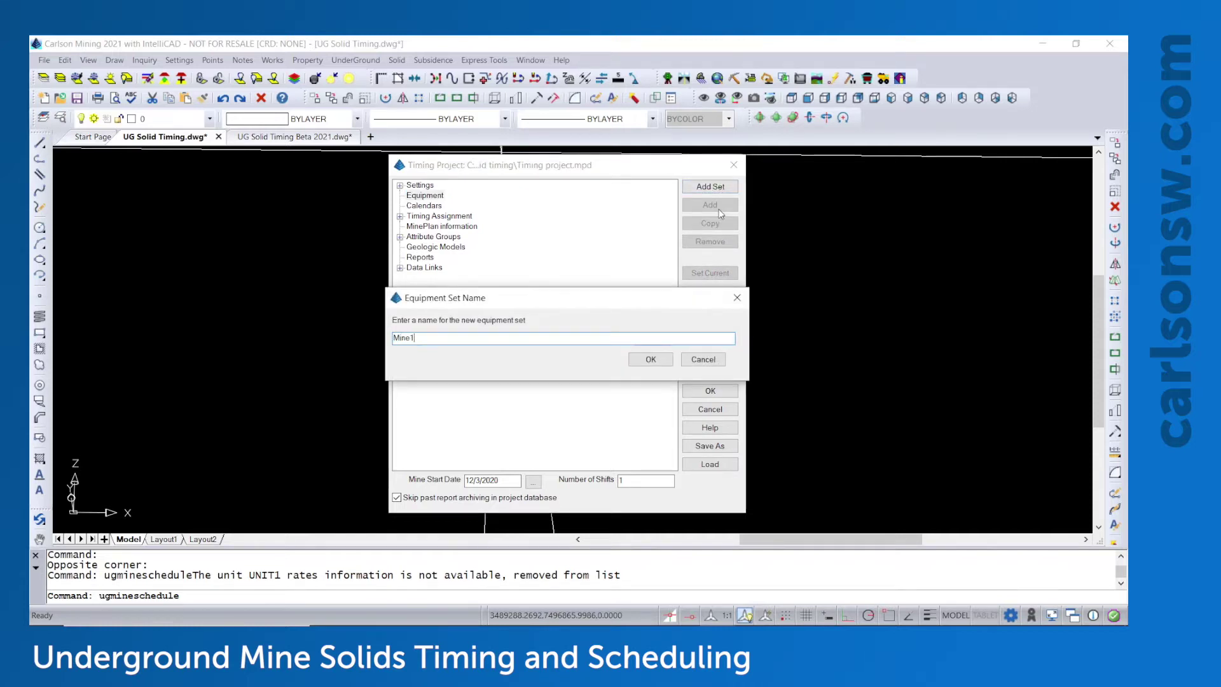
pyautogui.press('Return')
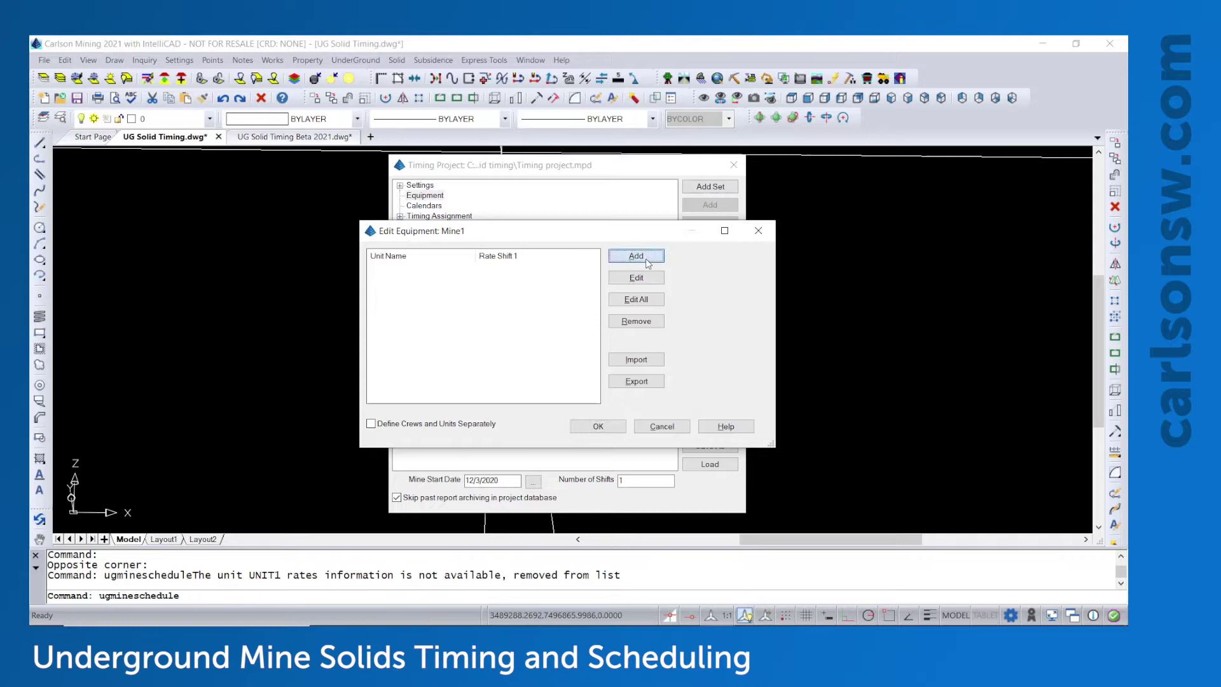
# - Add equipment Unit1 to the Mine1 set with an advance rate of 500 tons per shift and 12 hours per shift
pyautogui.click(635, 256)
pyautogui.click(498, 219)
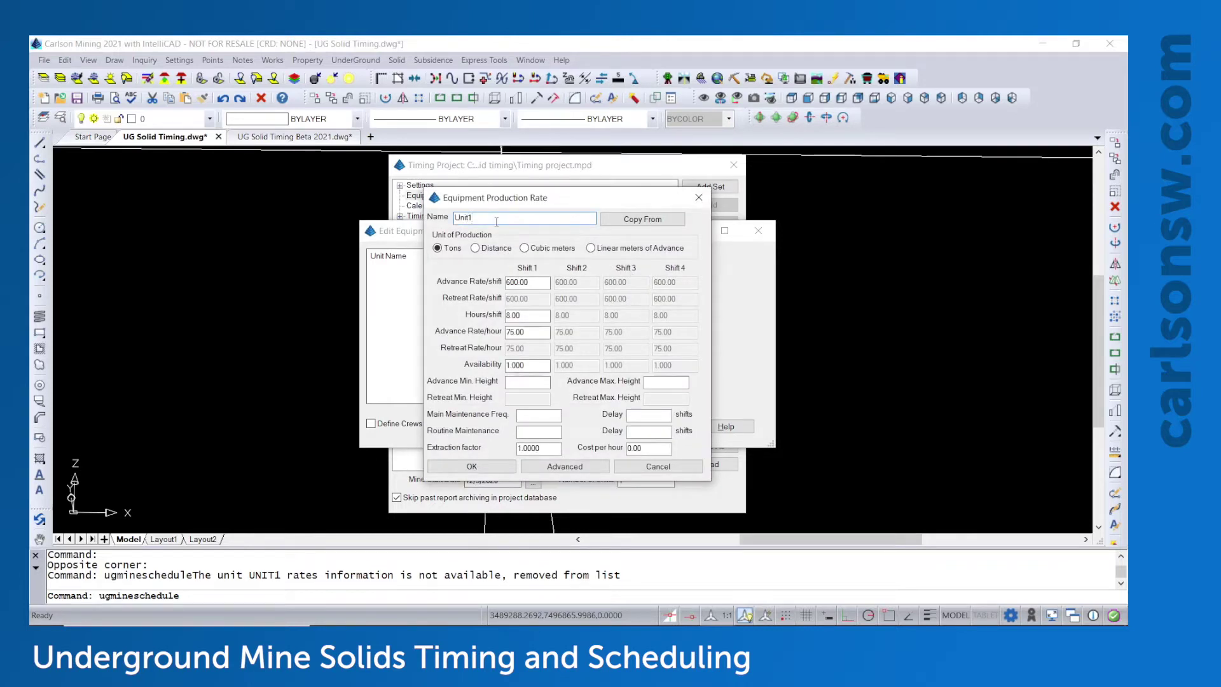
pyautogui.doubleClick(518, 281)
pyautogui.write('500')
pyautogui.press('Tab')
pyautogui.write('12')
pyautogui.doubleClick(532, 285)
pyautogui.write('500')
pyautogui.click(483, 468)
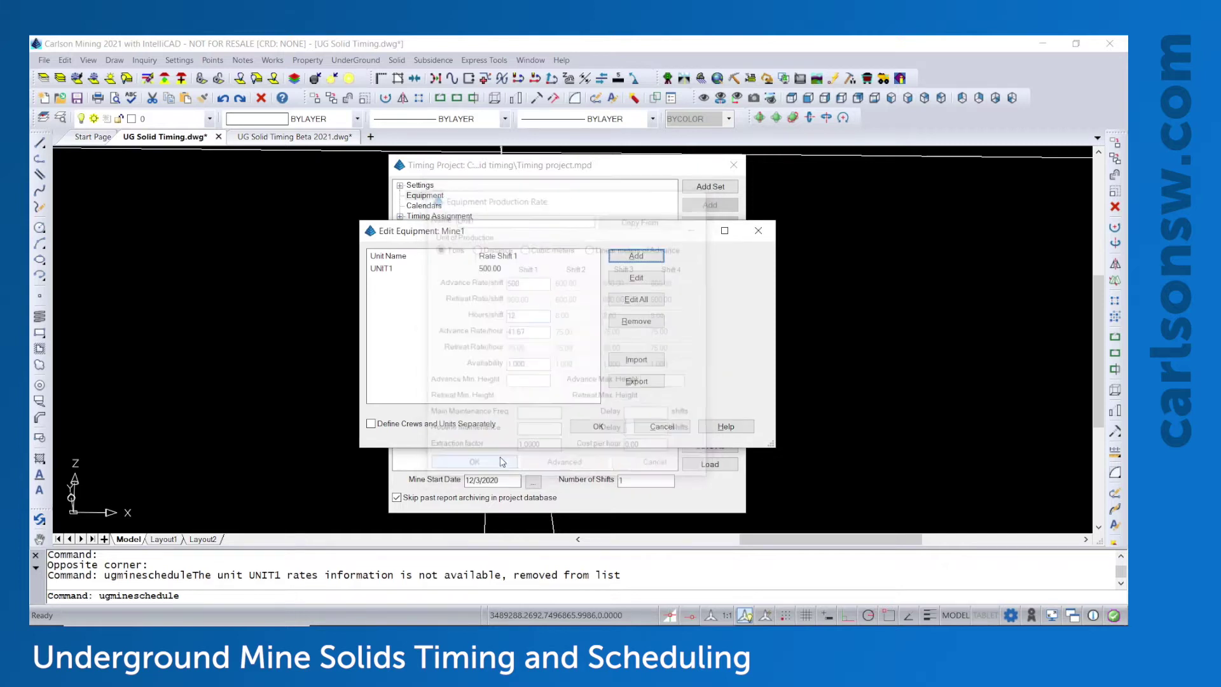
pyautogui.click(609, 427)
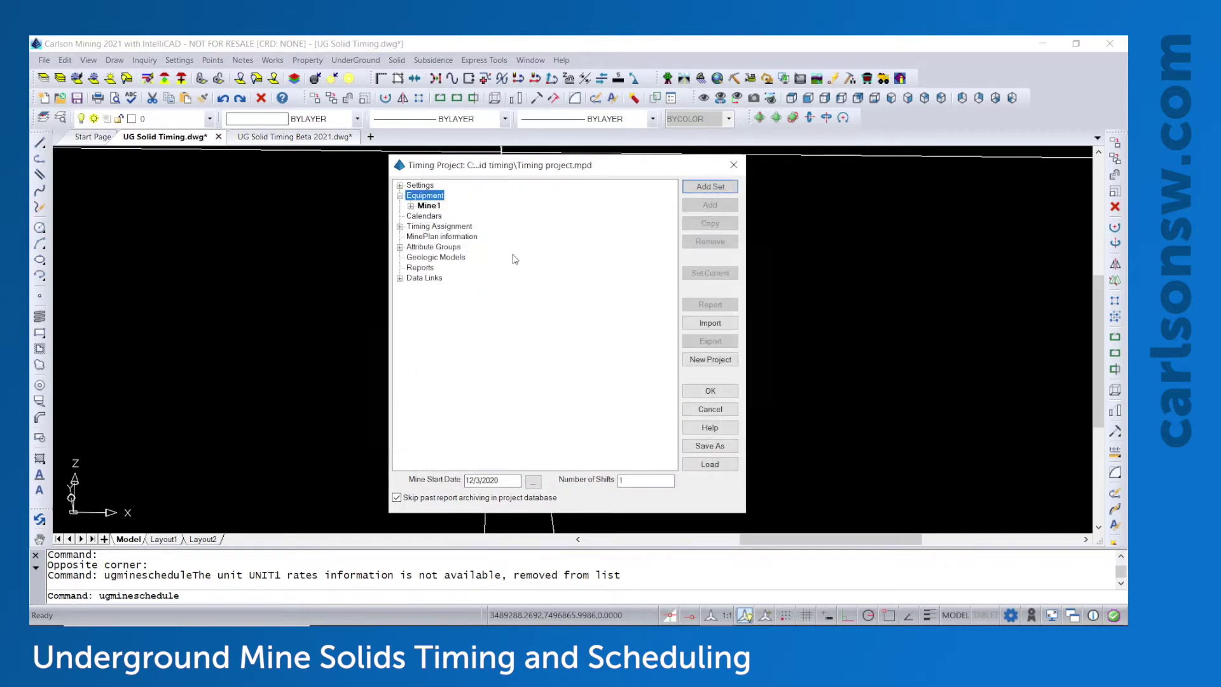
# - Create a new calendar named Cal1 in the timing project
pyautogui.click(410, 217)
pyautogui.click(725, 224)
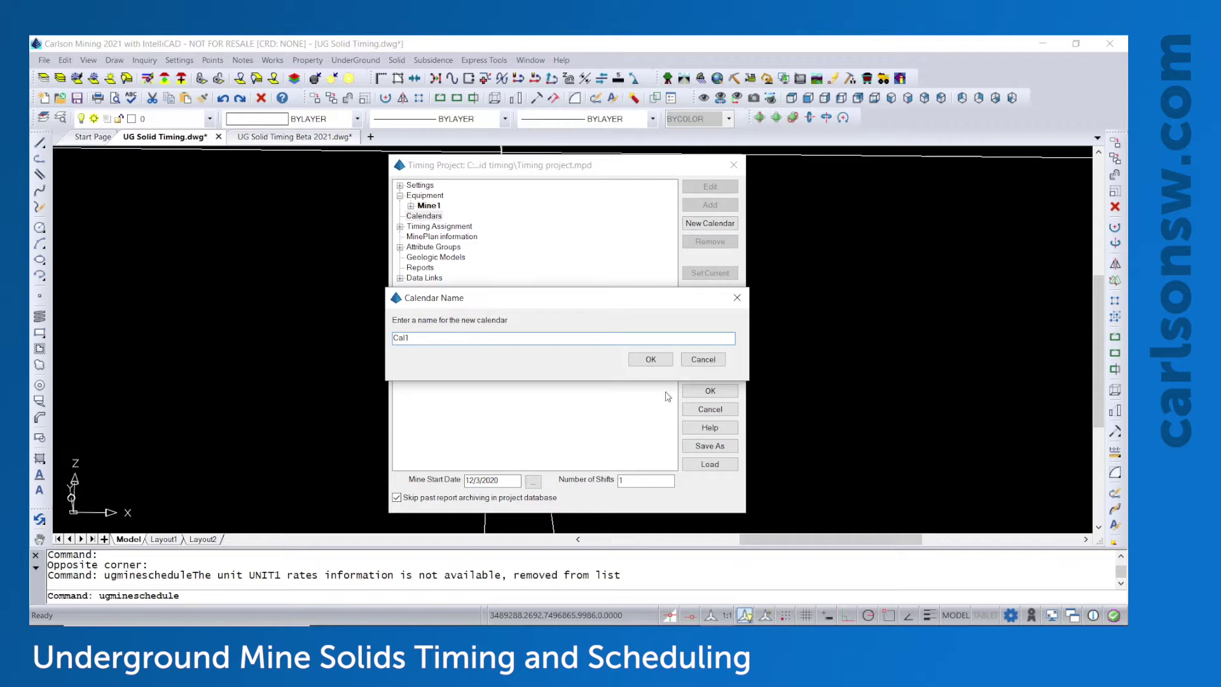
pyautogui.click(650, 359)
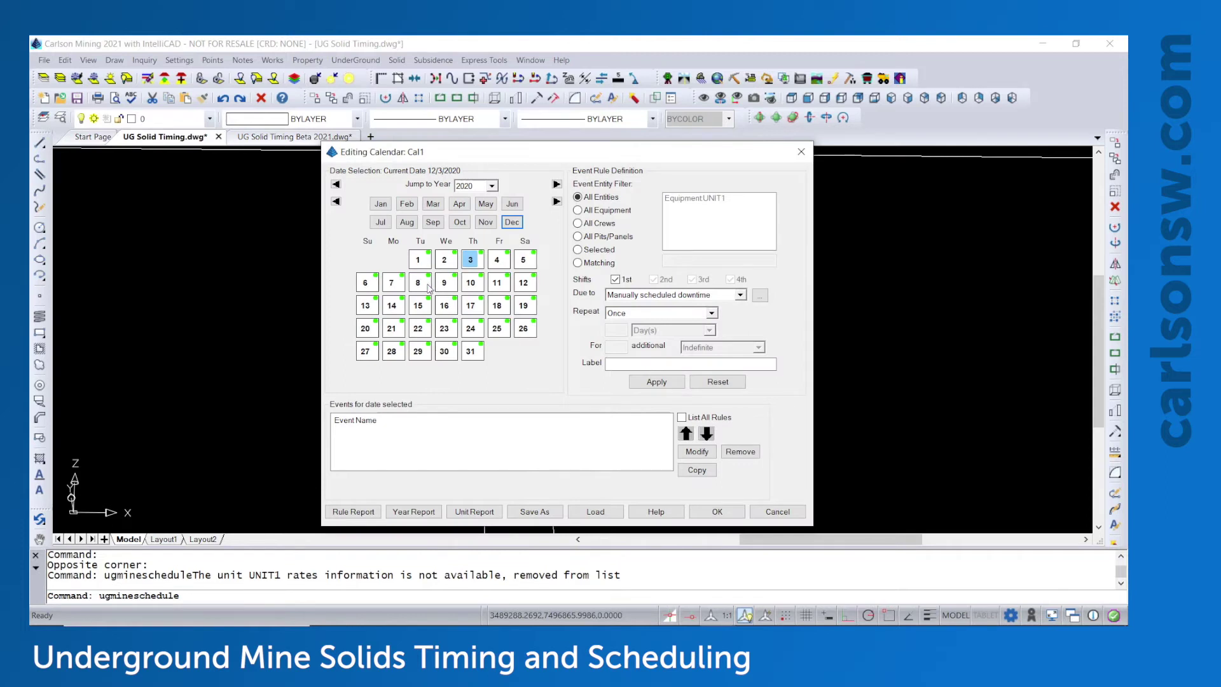
# - Try marking December 6 and 13, 2020 as manually scheduled downtime for all entities, and clear both days
pyautogui.click(375, 281)
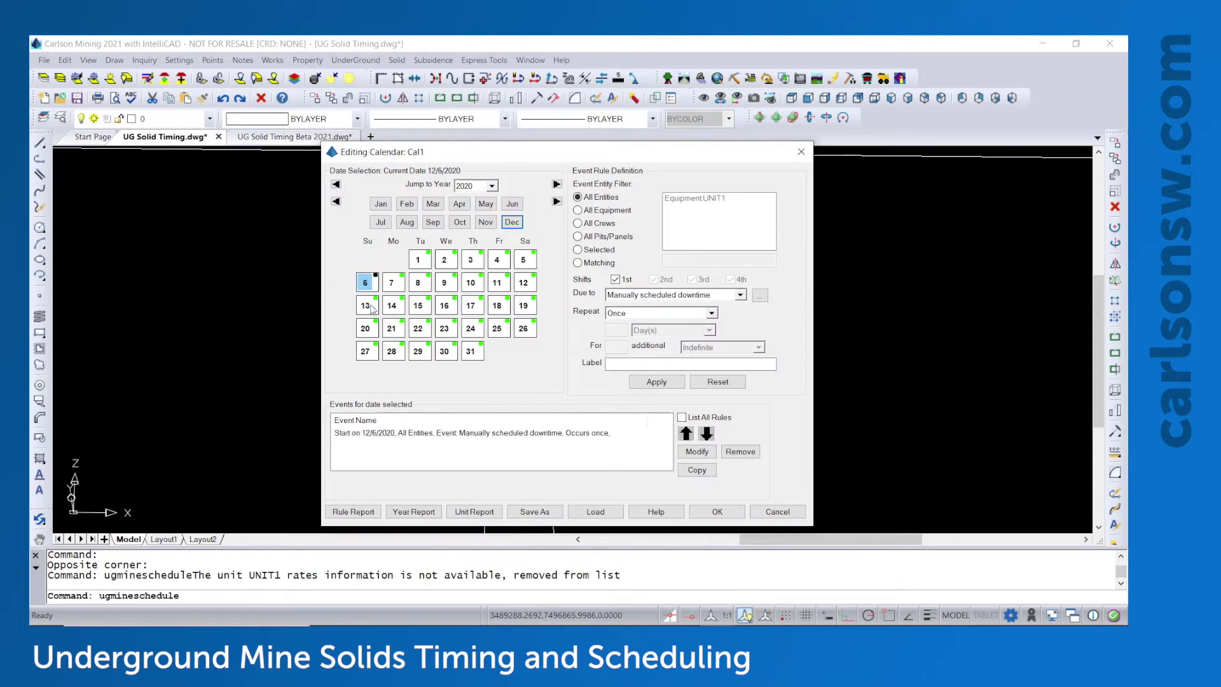
pyautogui.click(373, 305)
pyautogui.click(377, 282)
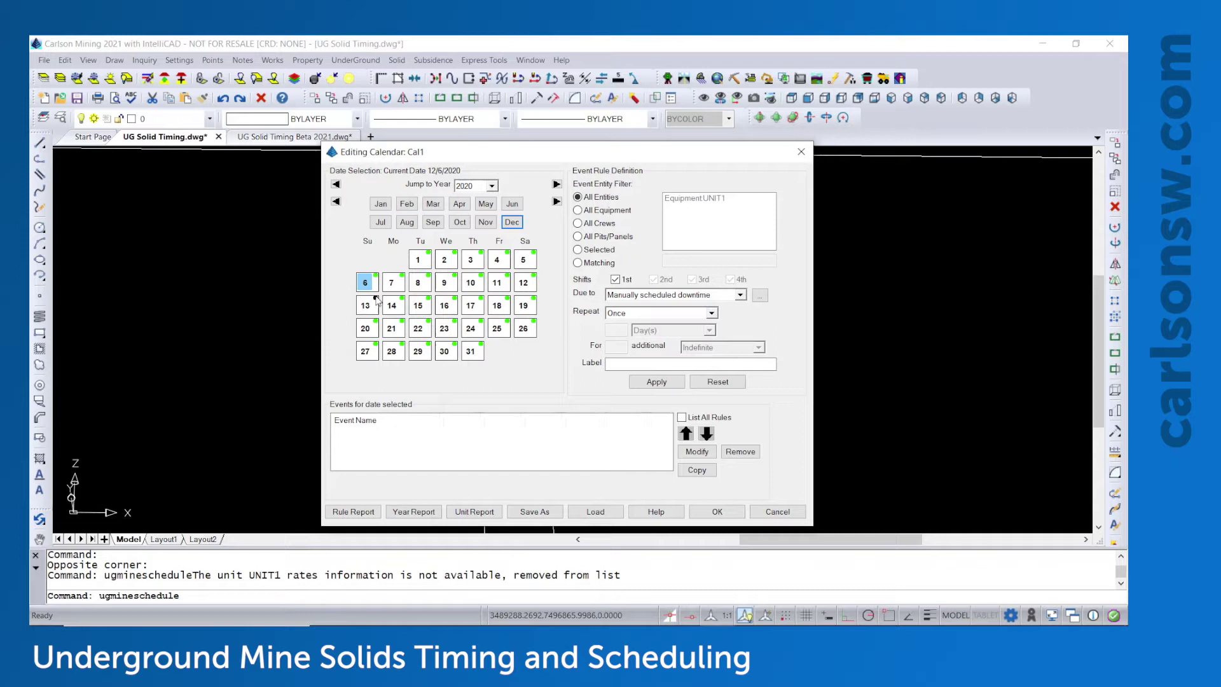
pyautogui.click(375, 300)
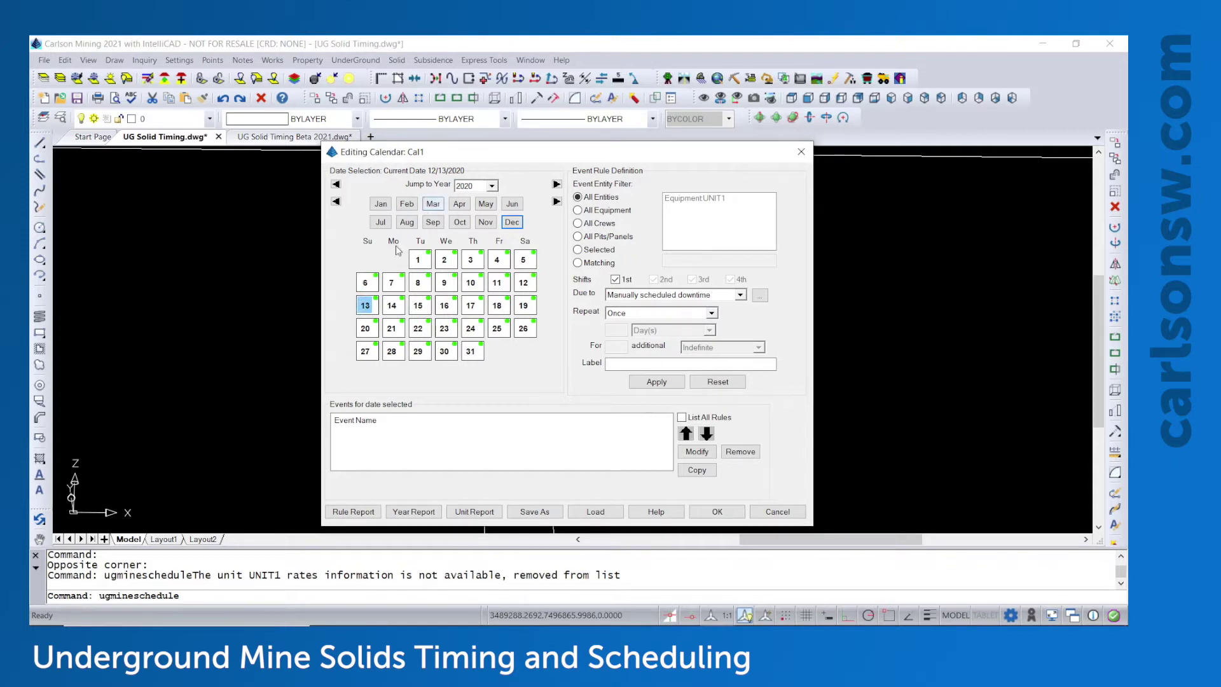
# - Accept the Cal1 calendar and add a geologic model set named Geologic Model
pyautogui.click(717, 512)
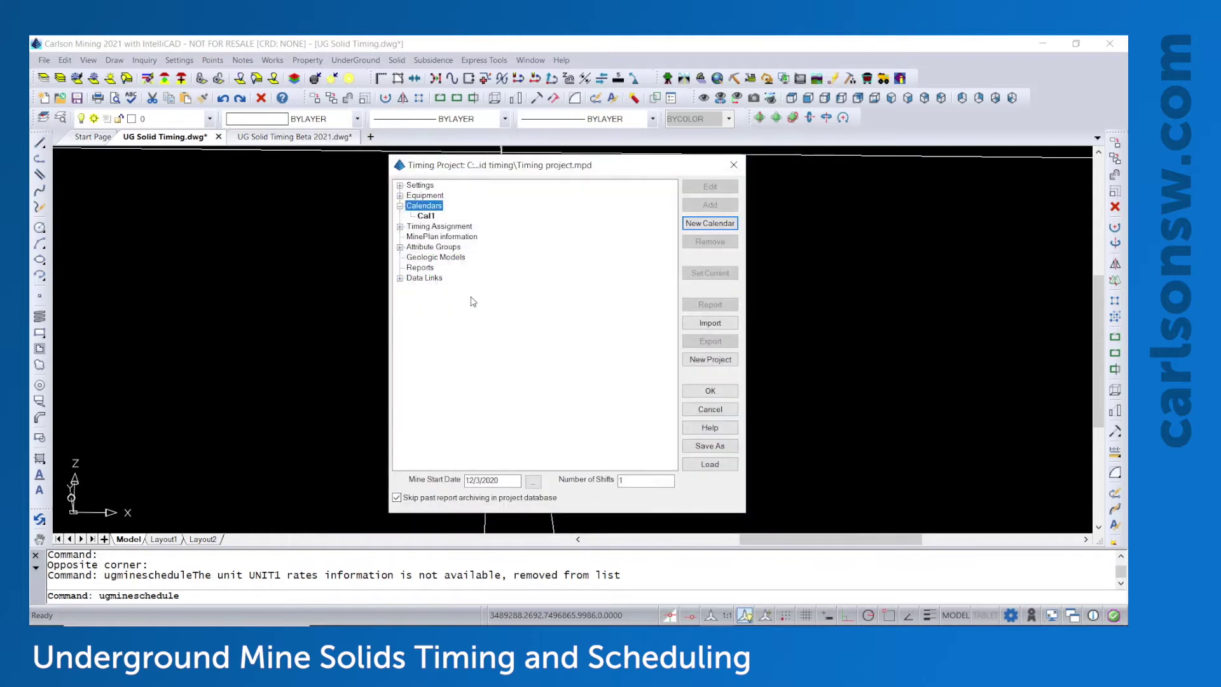
pyautogui.click(417, 259)
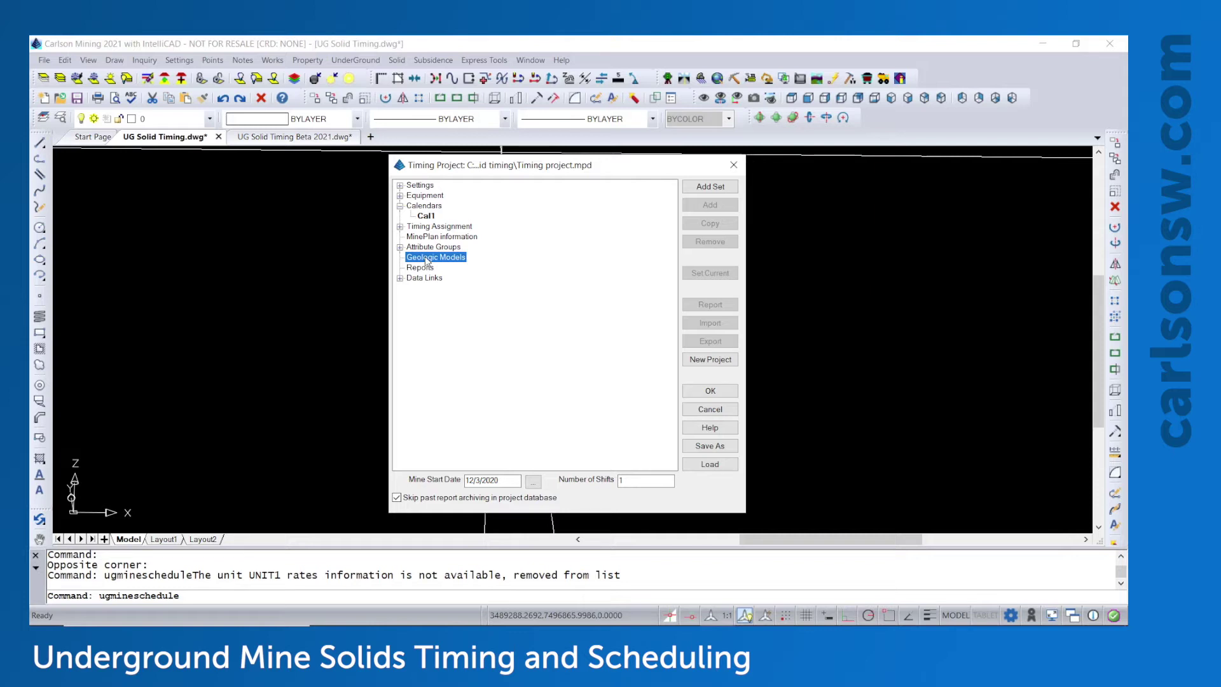
pyautogui.click(709, 187)
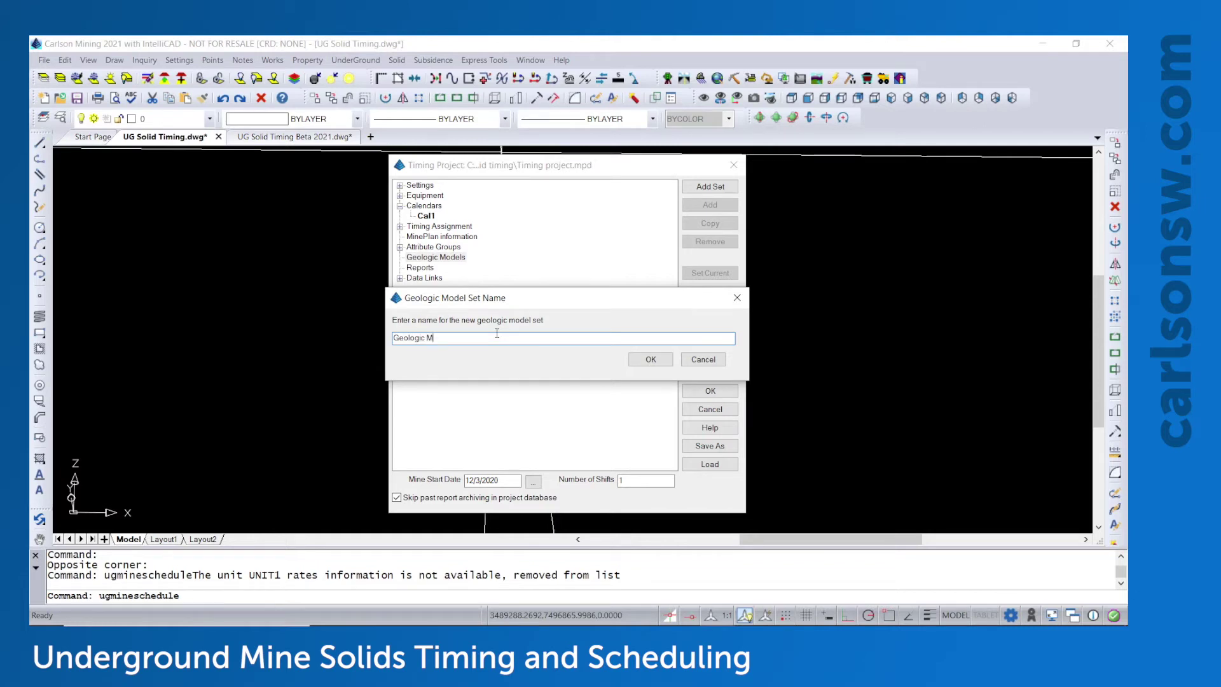
pyautogui.write('Geologic Model')
pyautogui.press('Return')
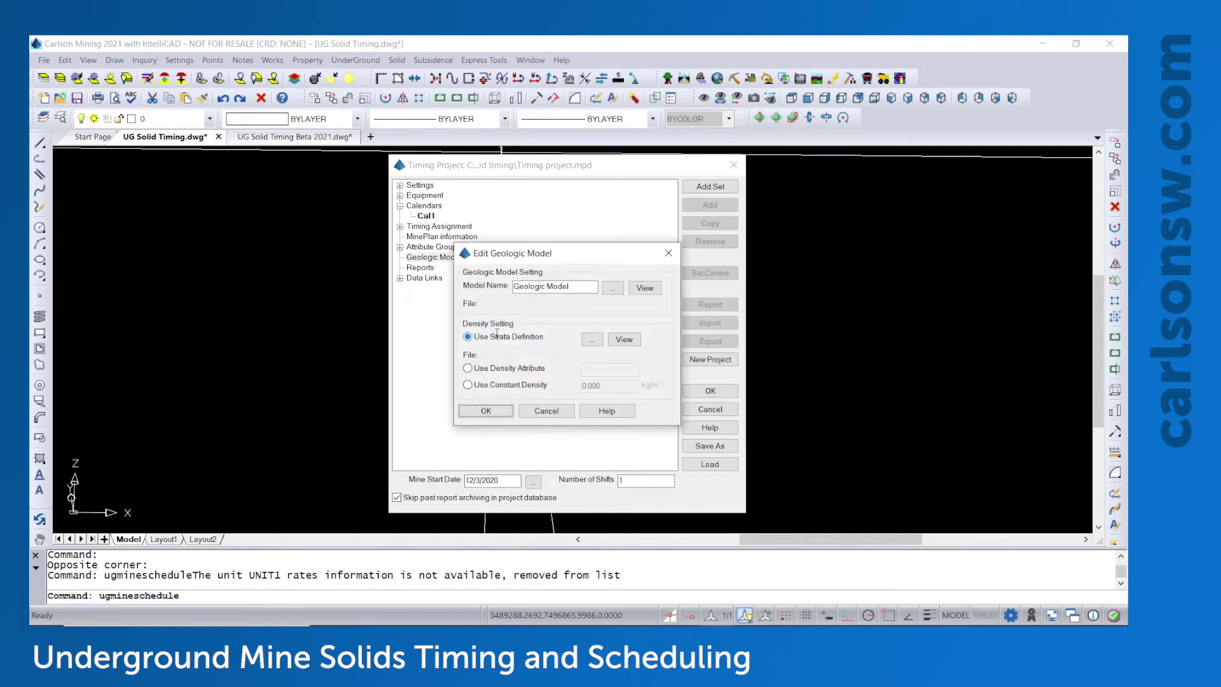
# - Assign the Geologic Model.pre file from the UG Solid Timing folder to the geologic model
pyautogui.moveTo(574, 252); pyautogui.dragTo(546, 252)
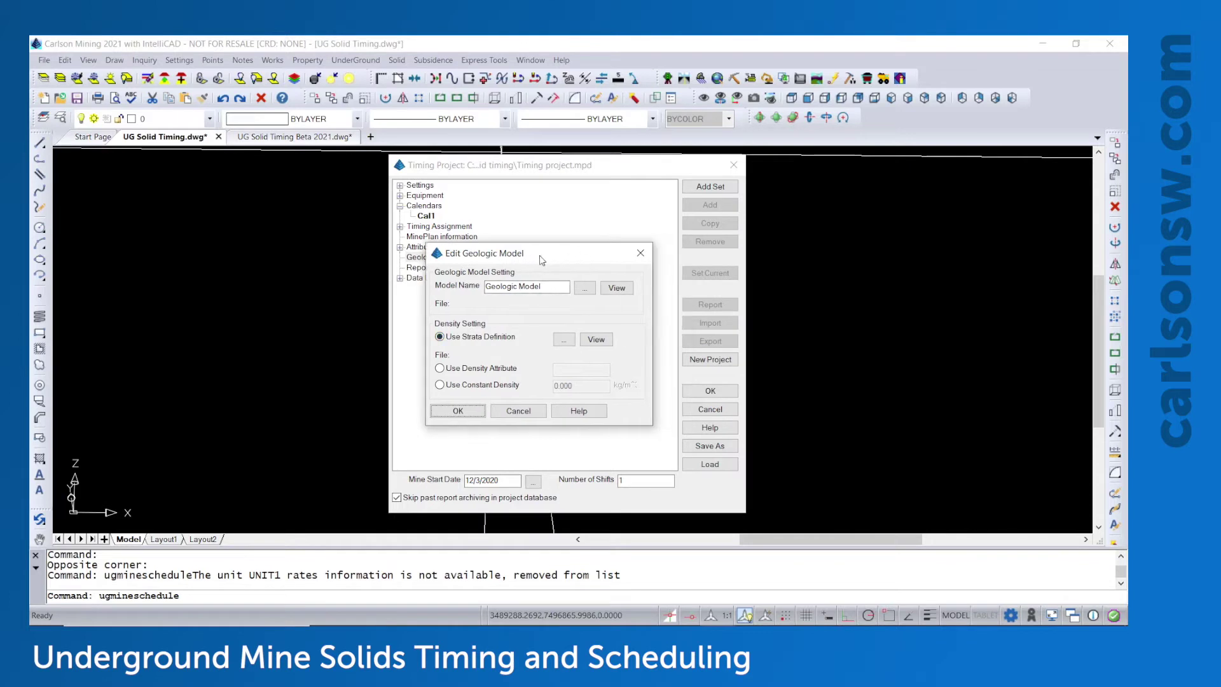
pyautogui.click(617, 288)
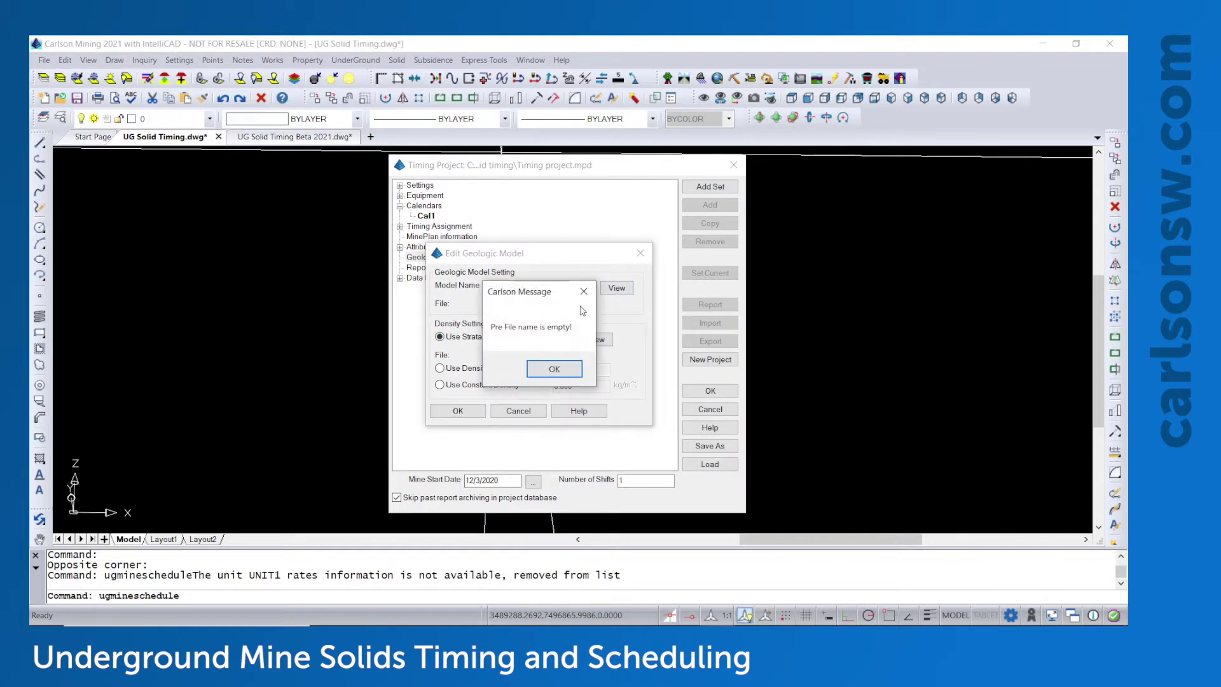
pyautogui.click(554, 370)
pyautogui.click(584, 288)
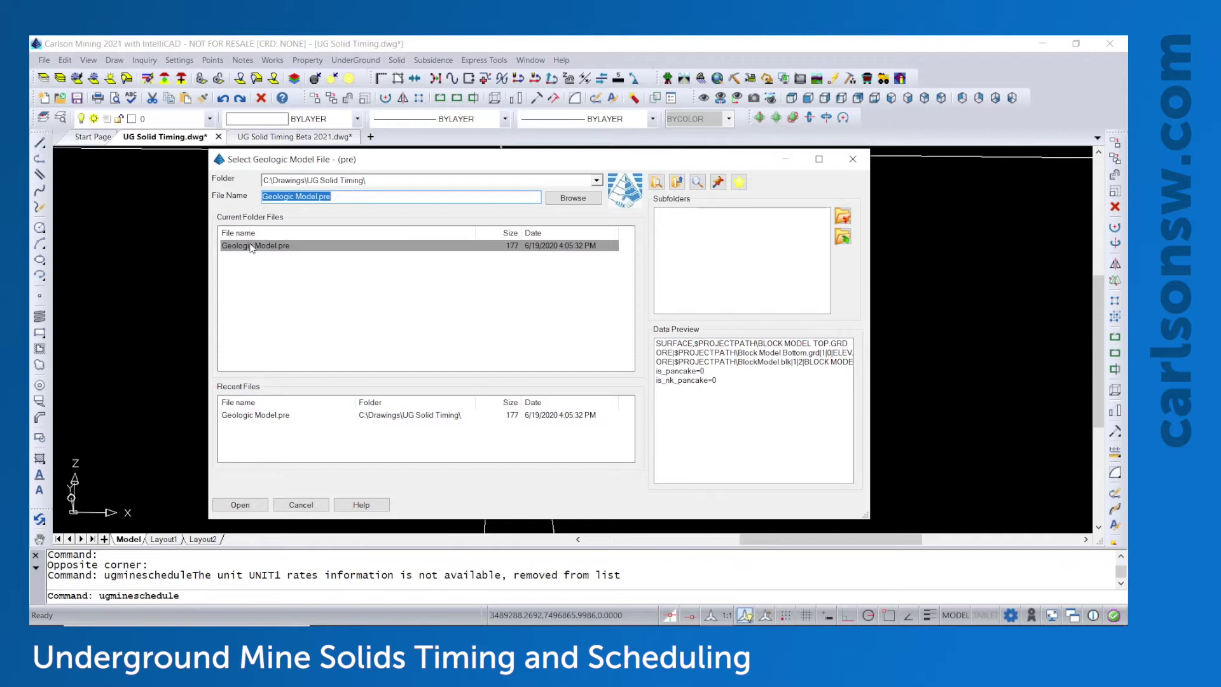
pyautogui.press('Return')
# - Review the geologic model's grid definitions, including the surface file and the ORE elevation and block model files
pyautogui.click(616, 287)
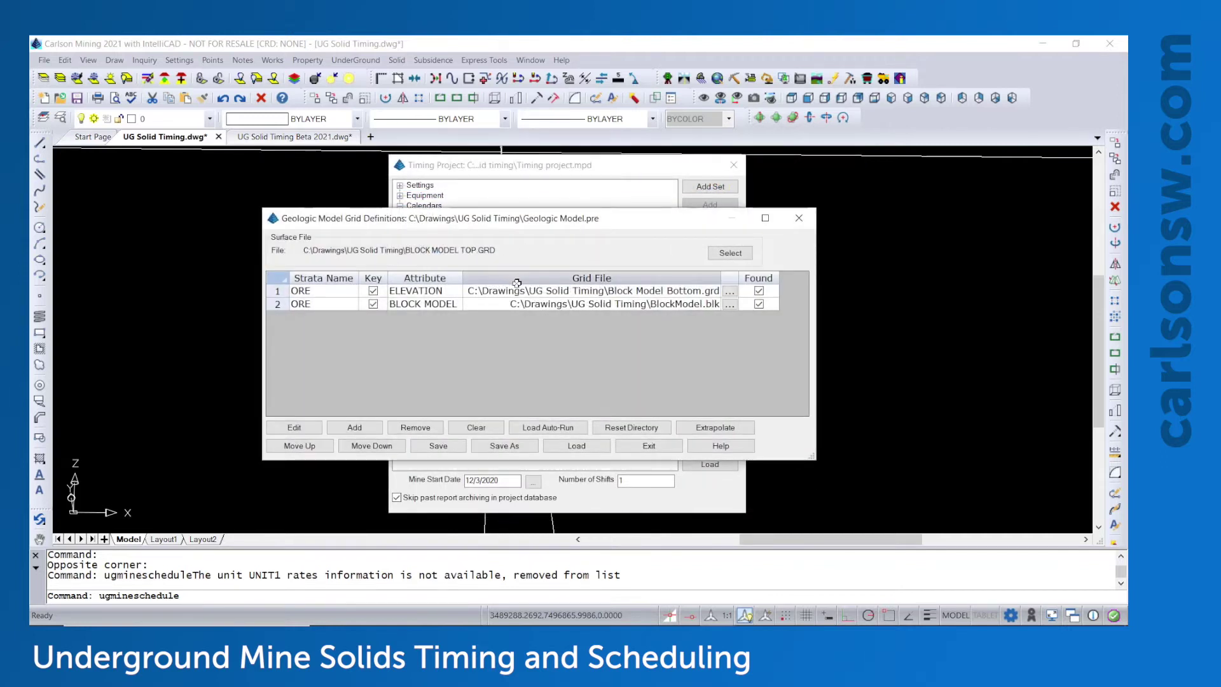
pyautogui.click(502, 304)
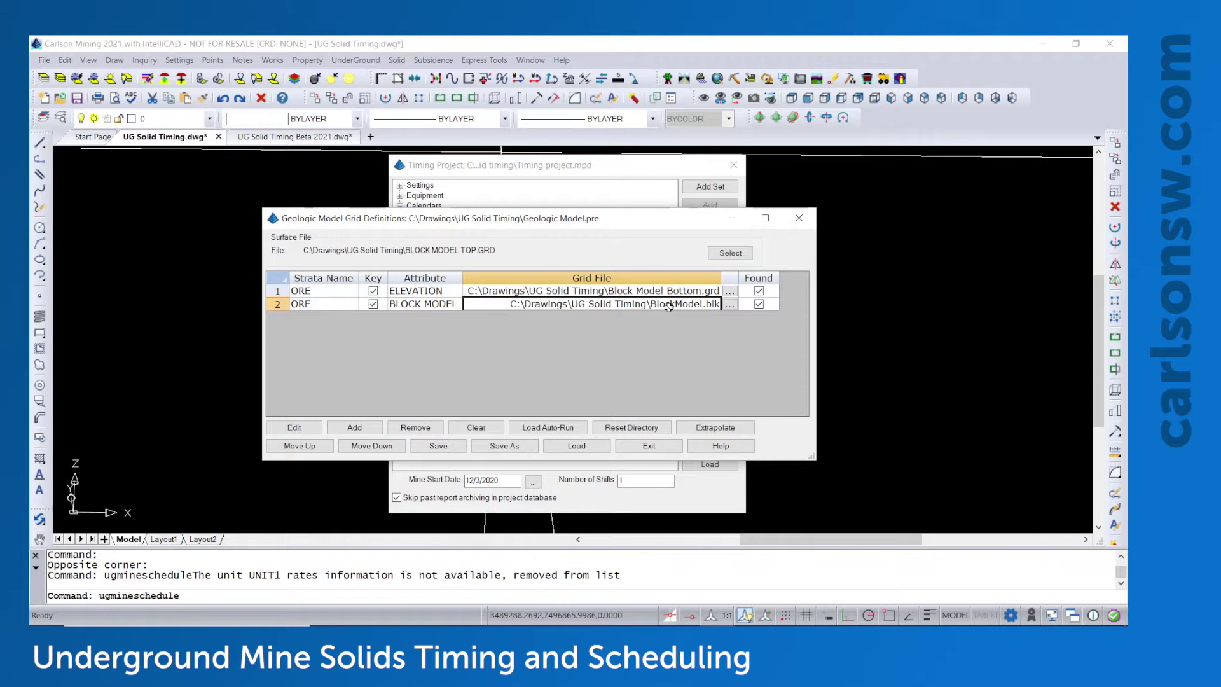
pyautogui.click(648, 446)
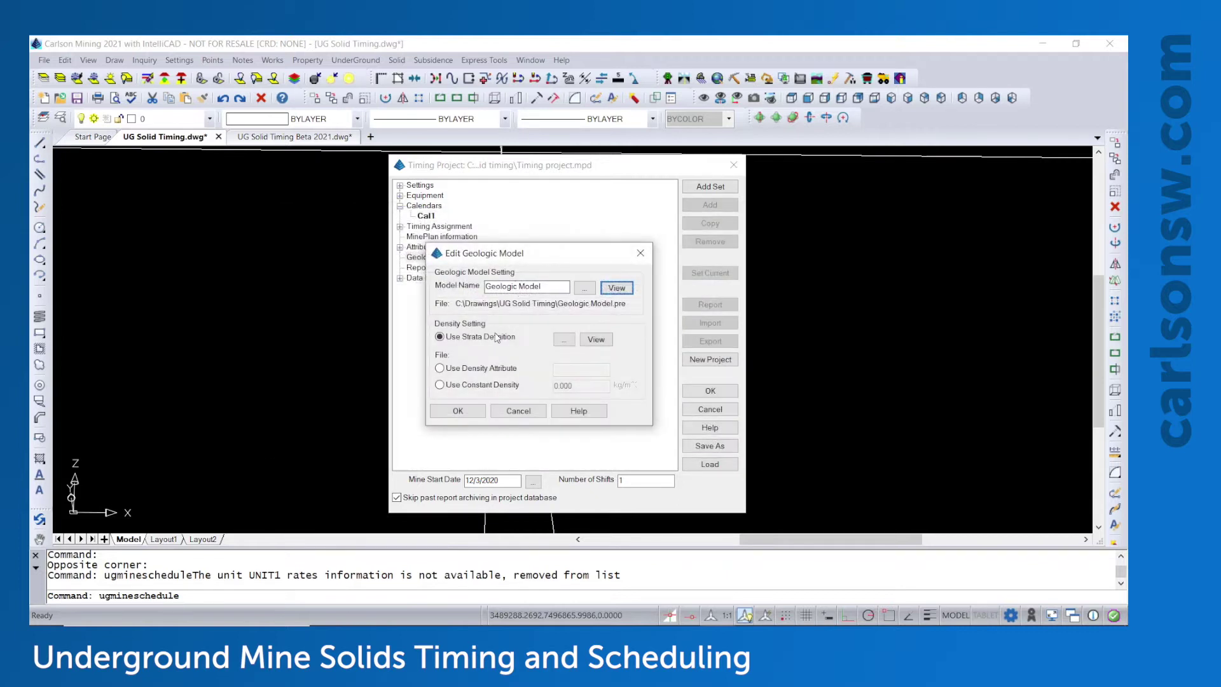
# - Set the geologic model to use a constant density of 2500 kg/m³ and accept it
pyautogui.click(467, 371)
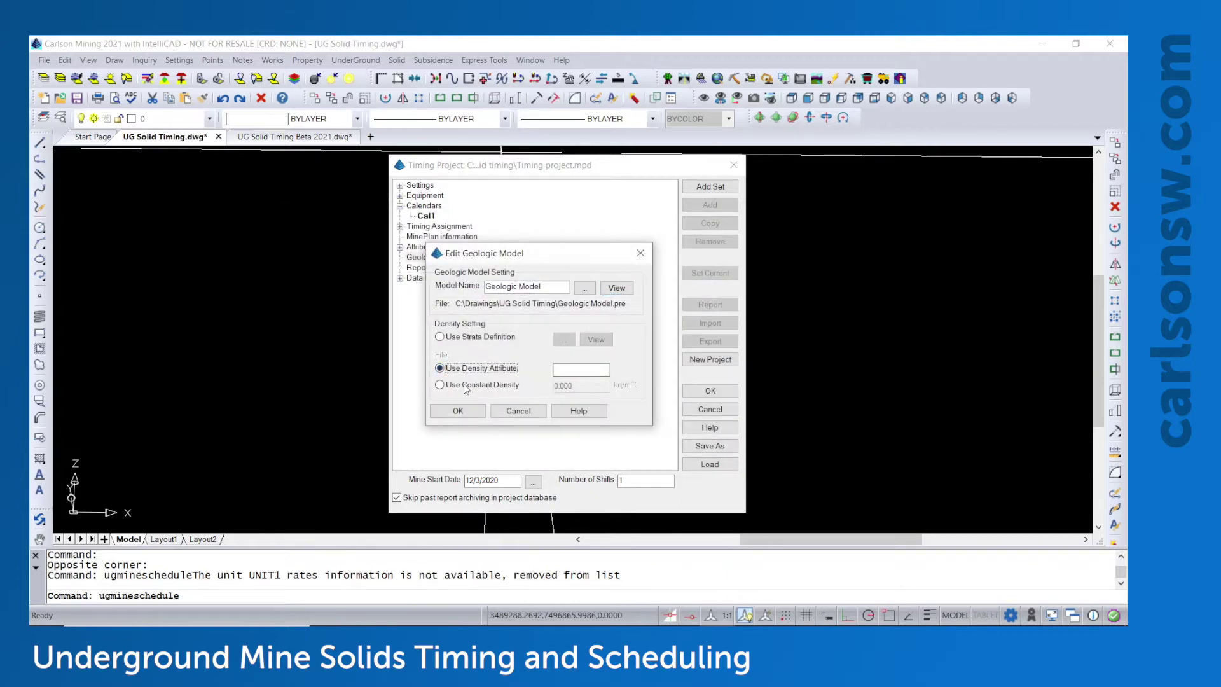
pyautogui.click(466, 385)
pyautogui.write('2500')
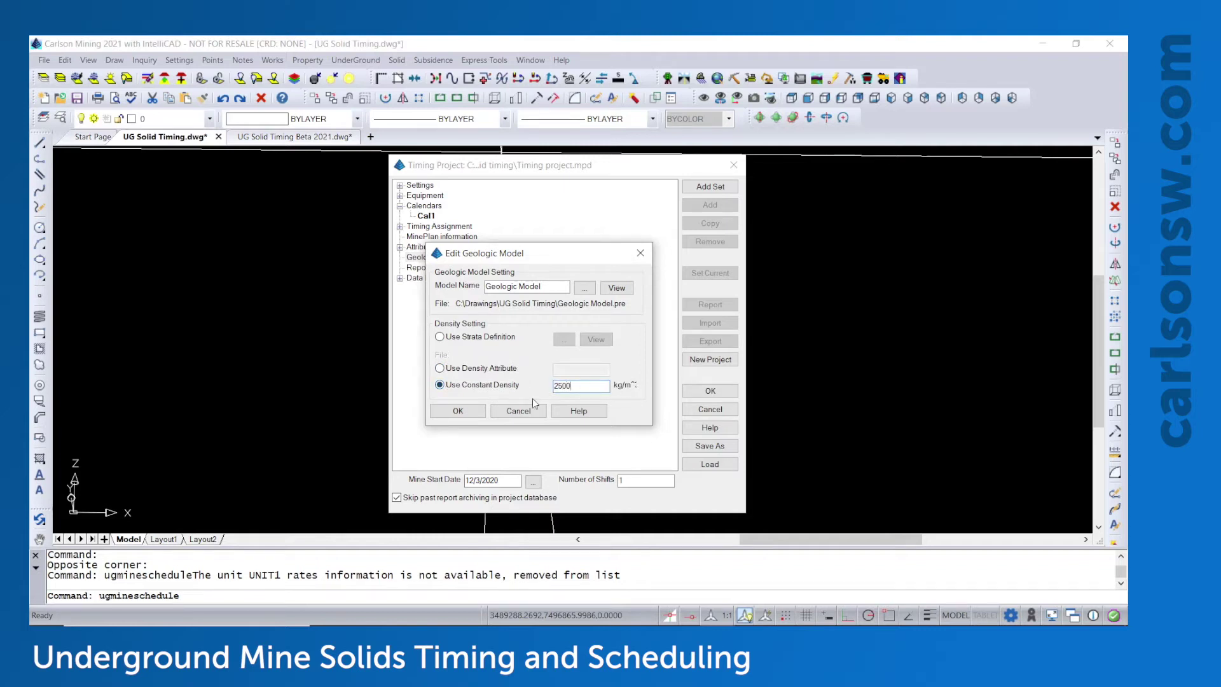
pyautogui.click(459, 411)
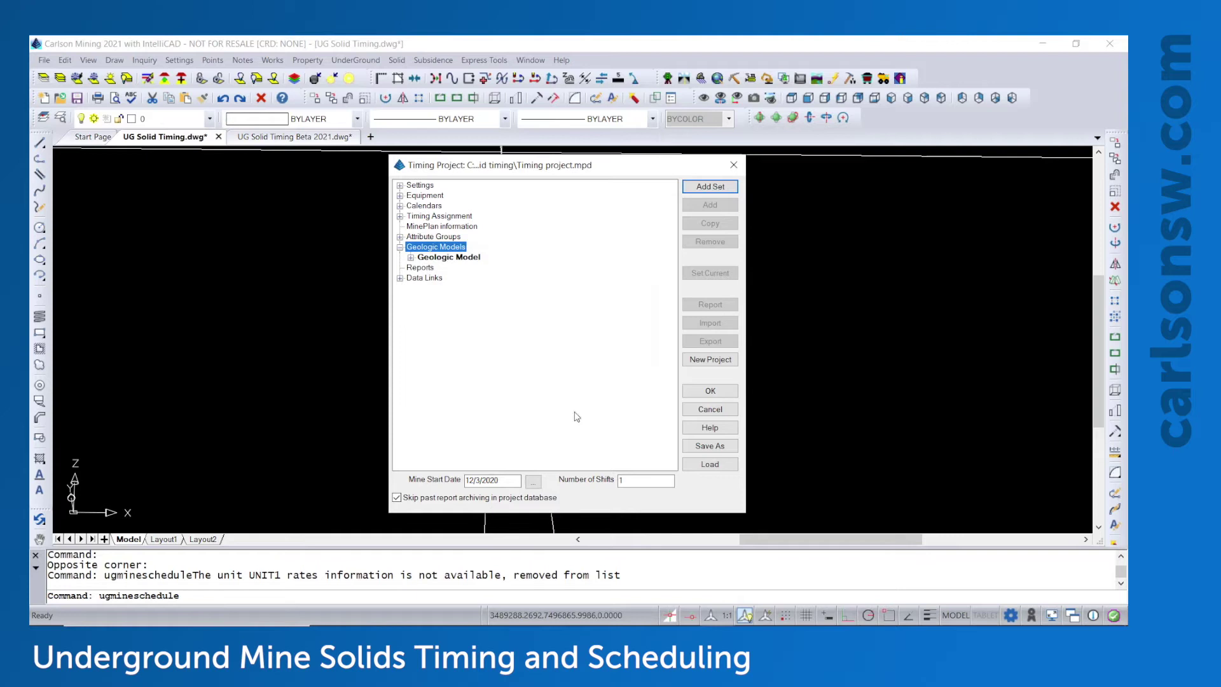
# - Confirm 12/3/2020 as the mine start date and accept the timing project settings
pyautogui.click(533, 482)
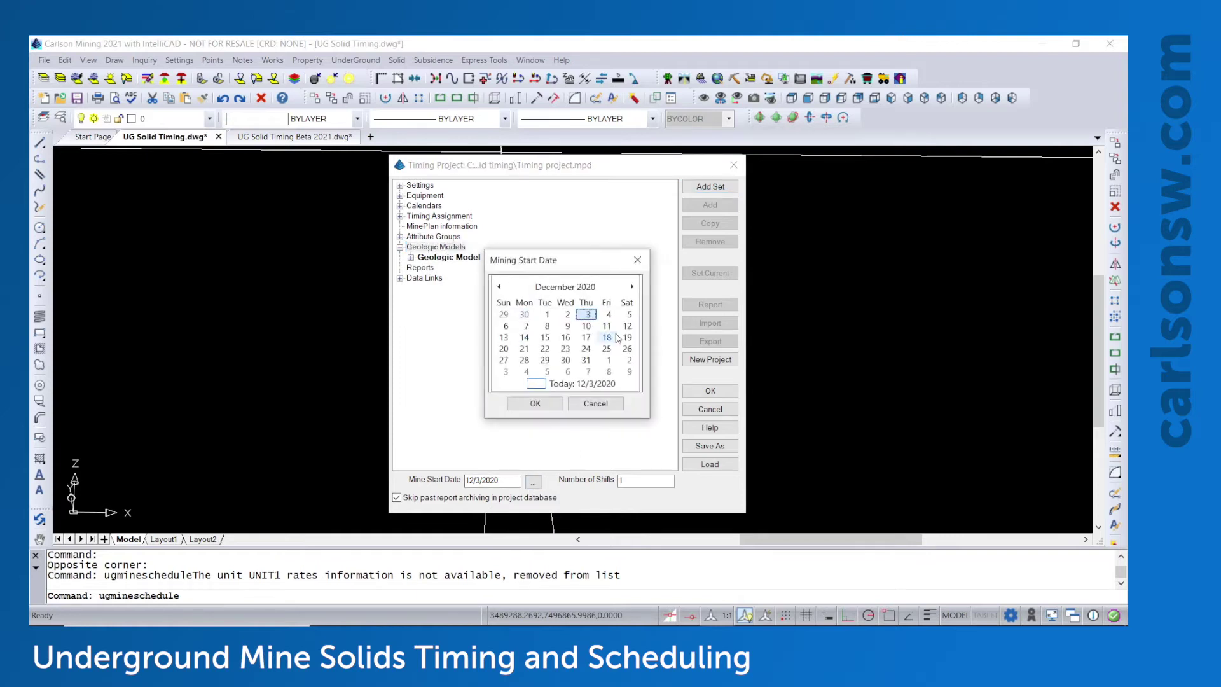
pyautogui.click(535, 403)
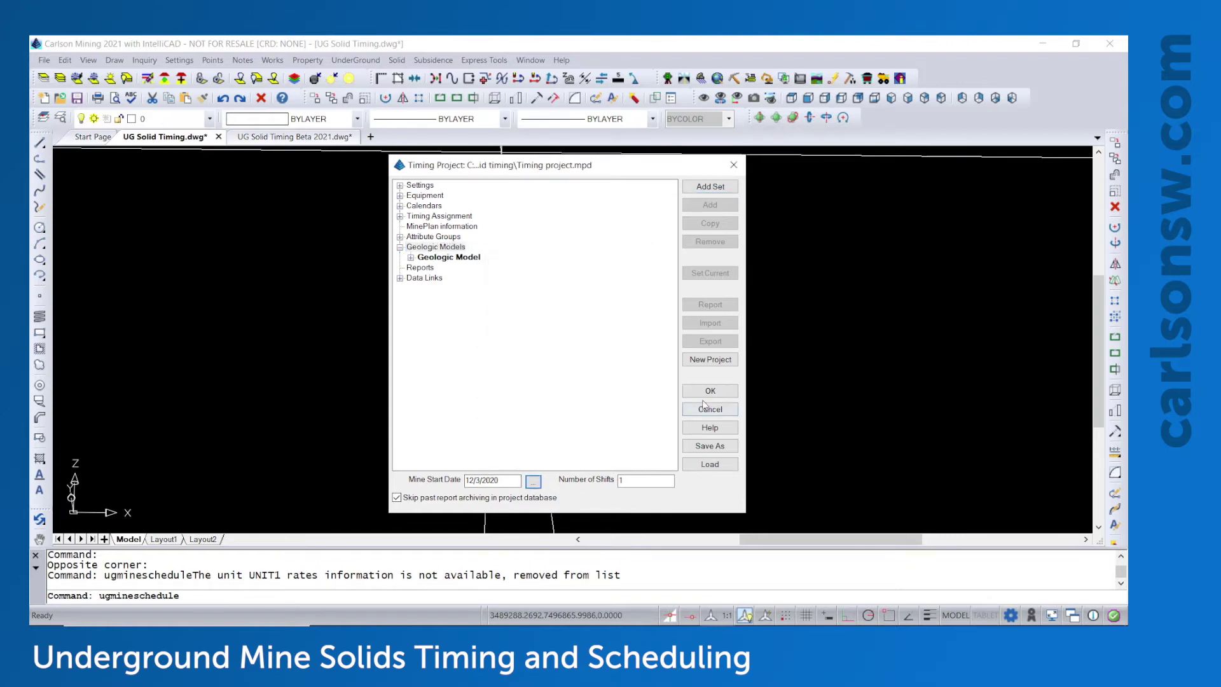
pyautogui.press('Tab')
pyautogui.click(710, 393)
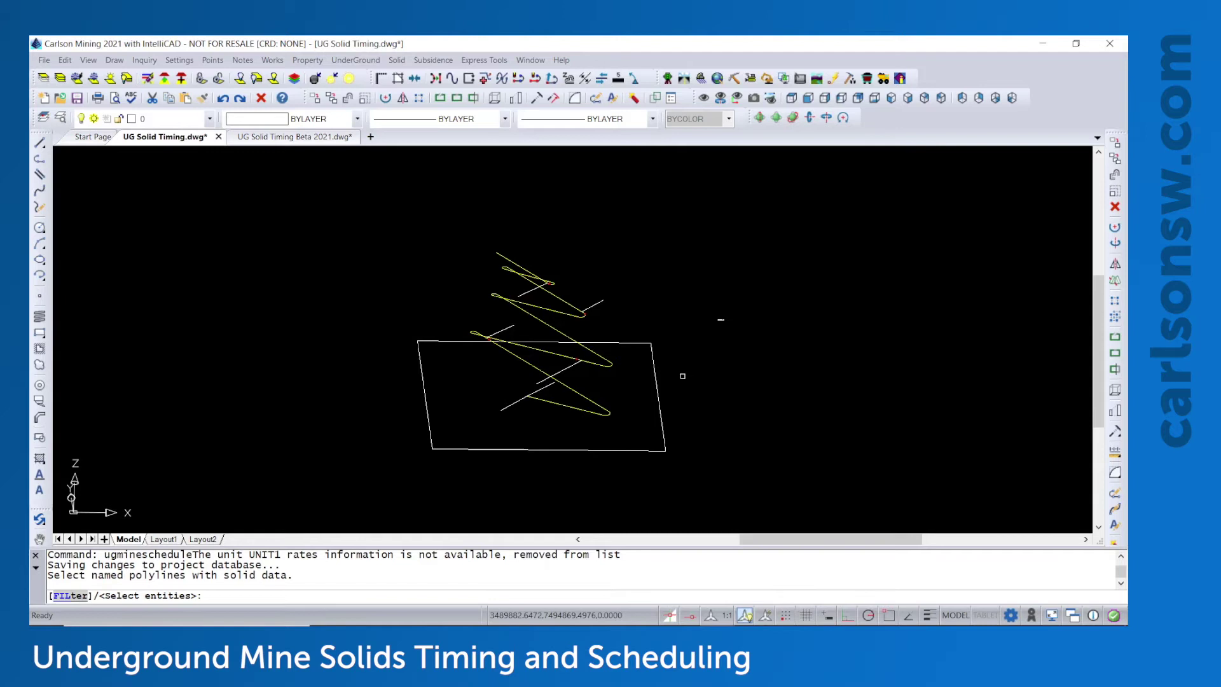
# - Select all the ramp and tunnel polylines inside a window as the named polylines for solid timing
pyautogui.click(424, 210)
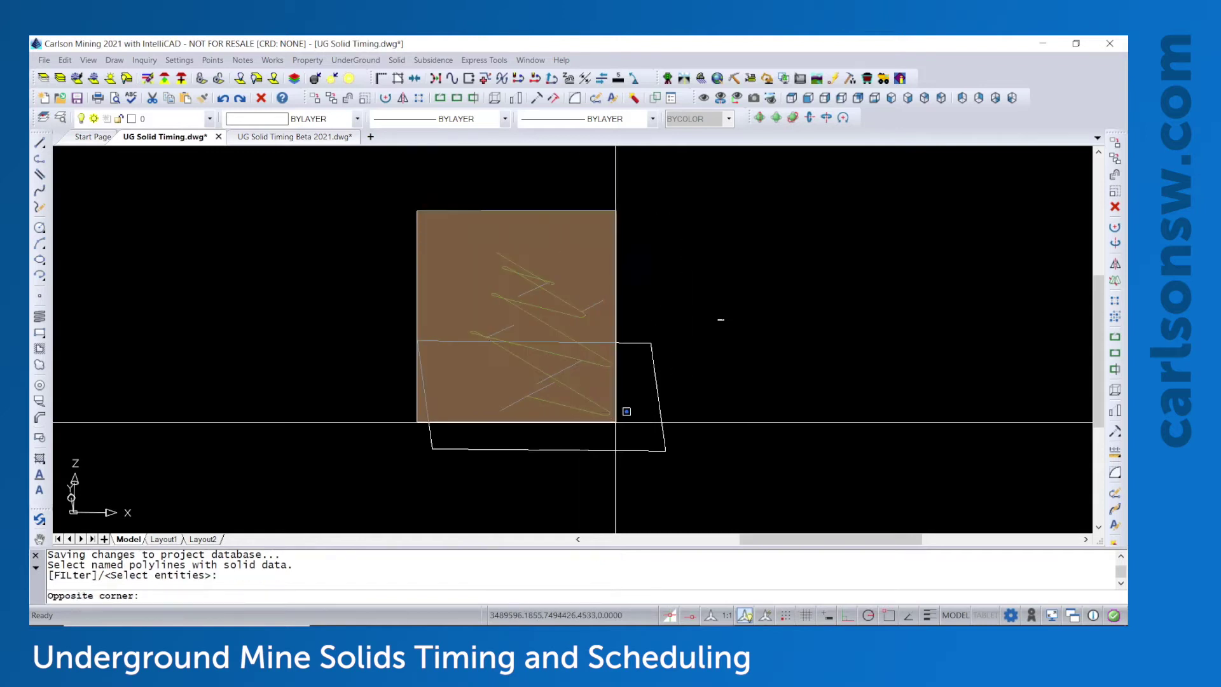
pyautogui.click(627, 415)
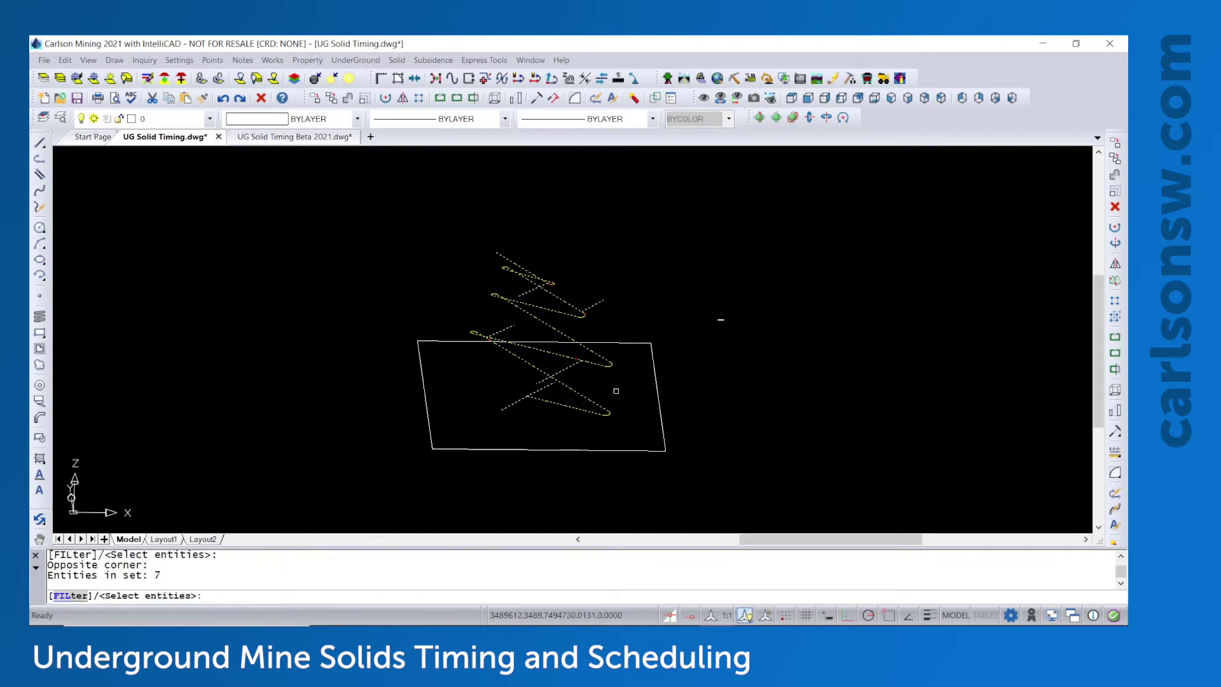
pyautogui.press('Return')
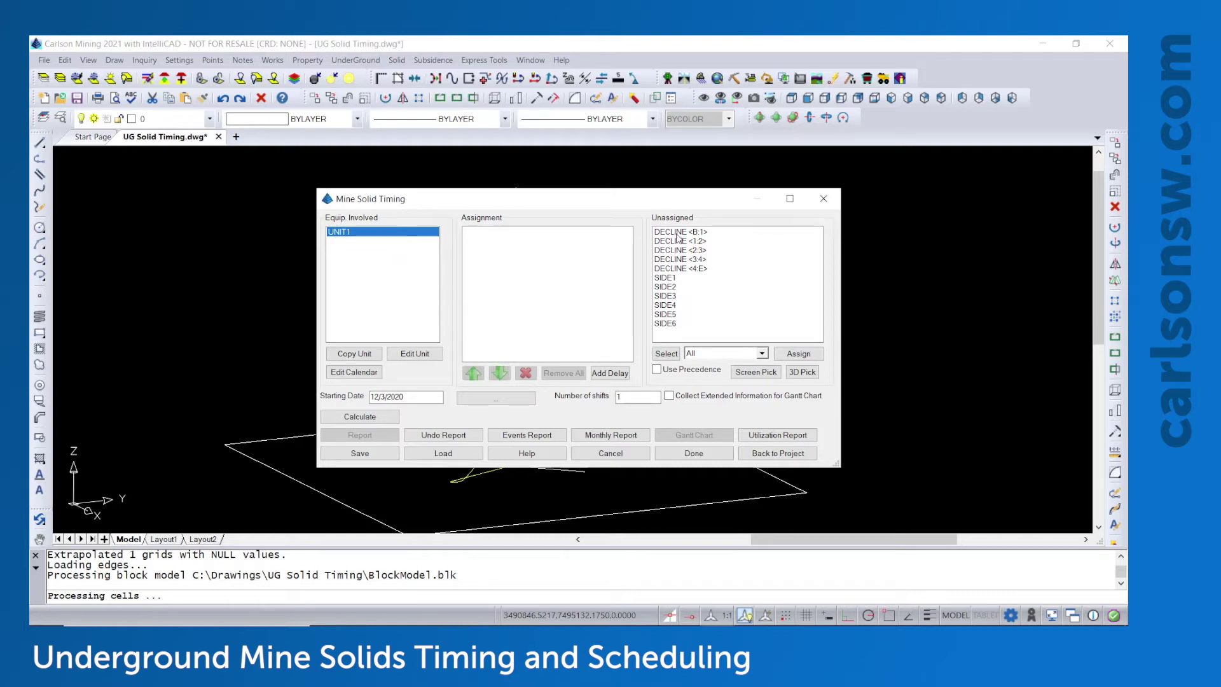
# - Open the 3D scheduling view of the solids and assign the uppermost ramp segment, DECLINE <B:1>, to UNIT1
pyautogui.click(679, 233)
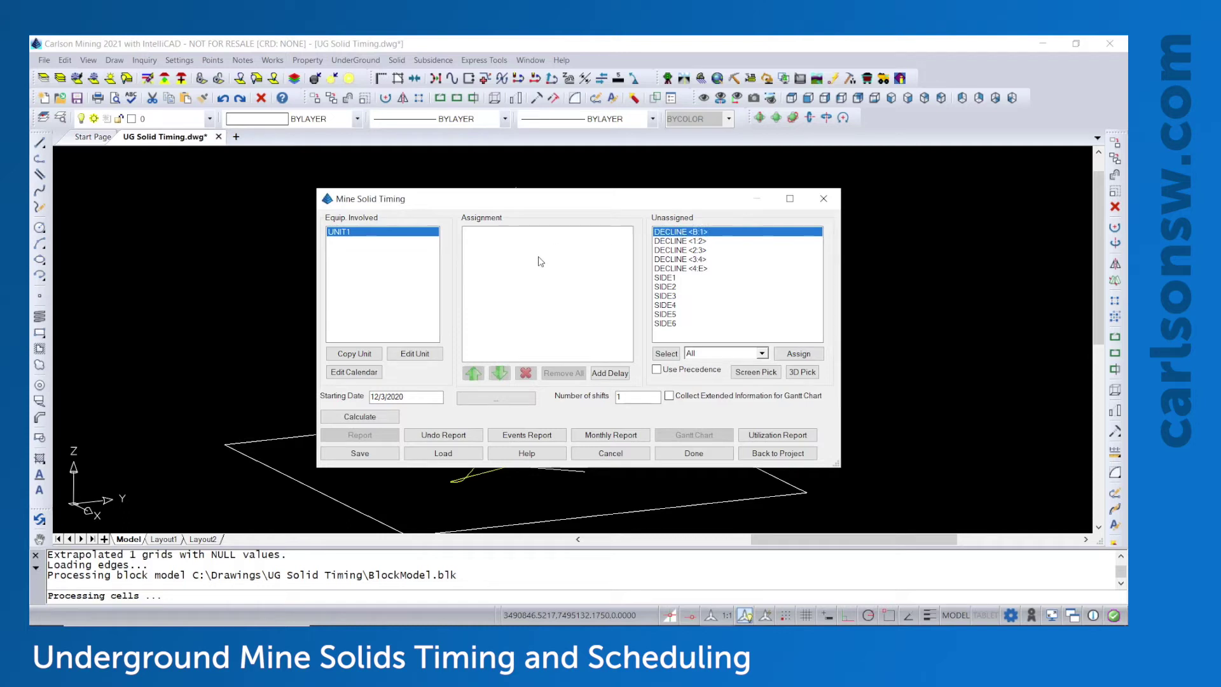
pyautogui.click(803, 373)
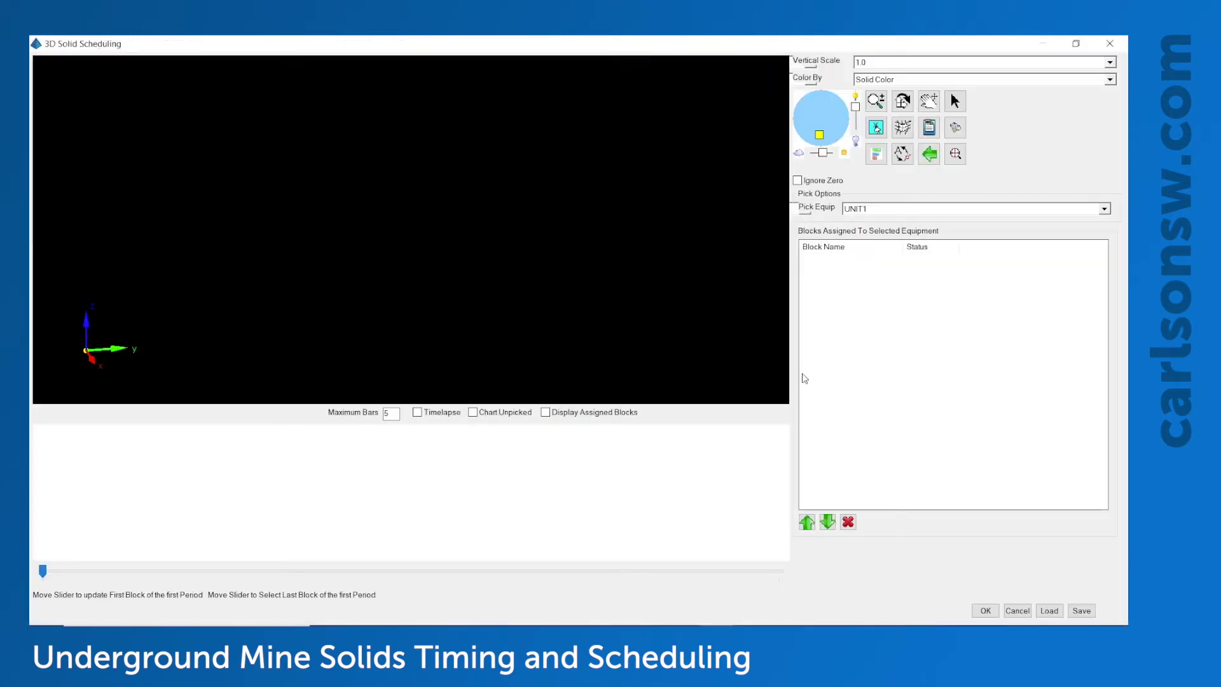
pyautogui.scroll(3, 438, 217)
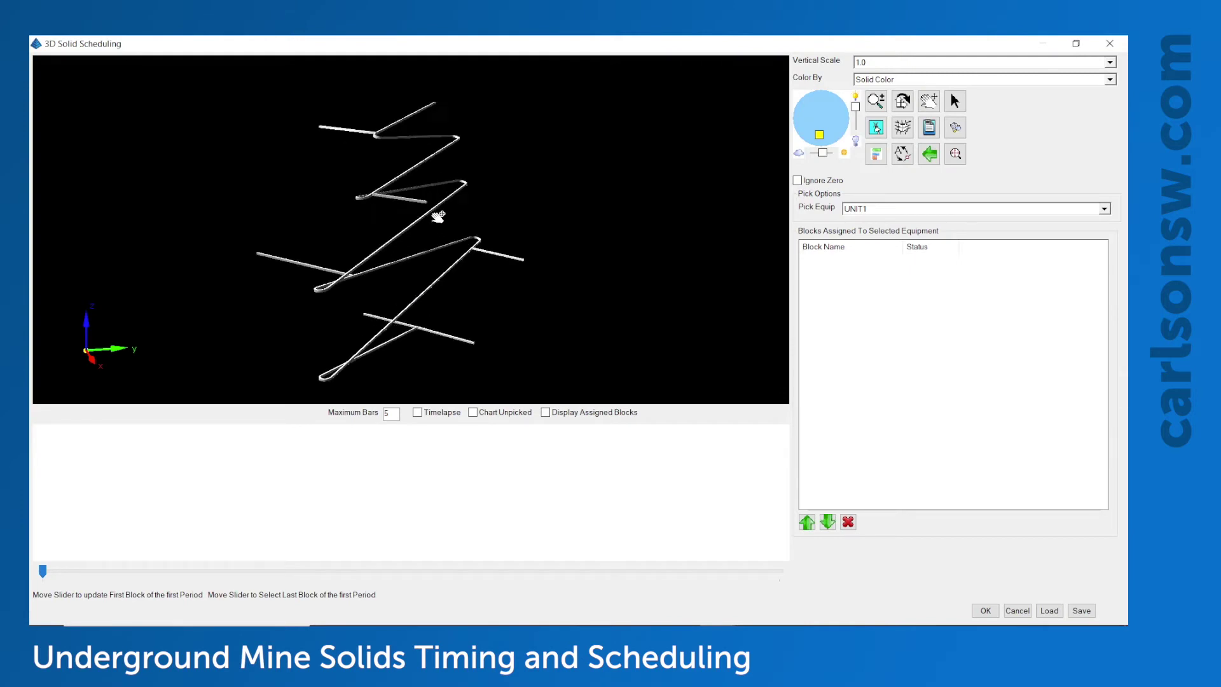
pyautogui.scroll(-2, 438, 217)
pyautogui.click(956, 104)
pyautogui.click(418, 118)
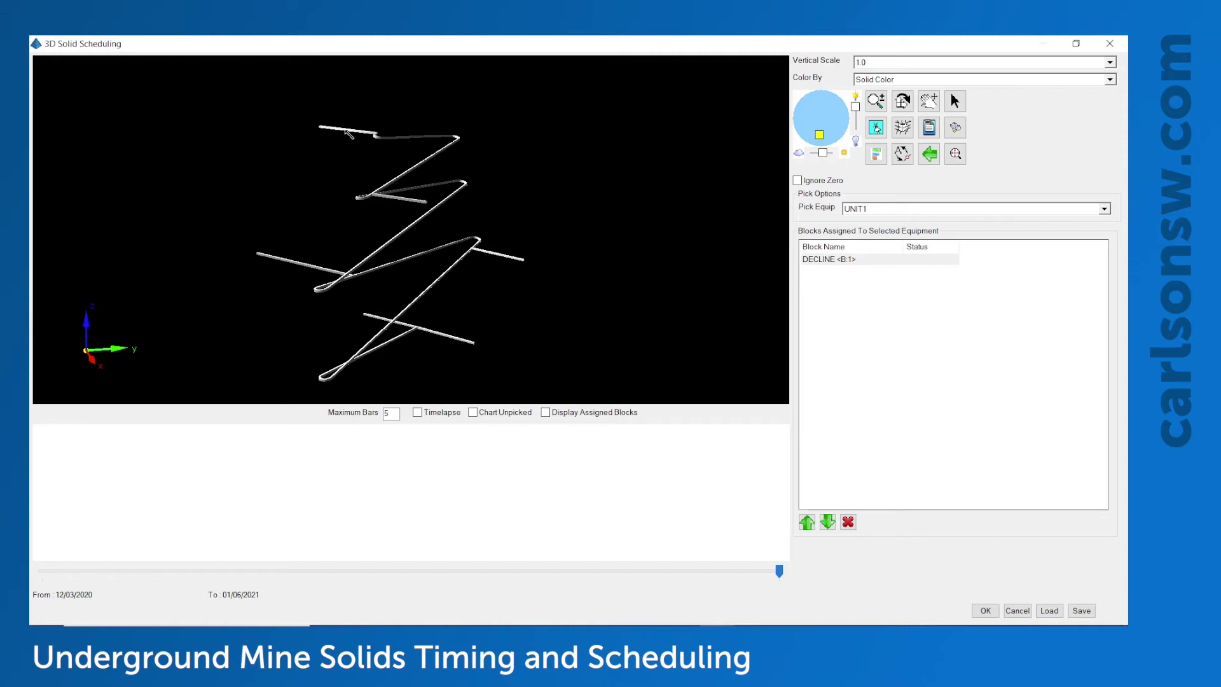
# - Assign the remaining solids to UNIT1 from top to bottom, alternating SIDE1 to SIDE4 with the decline segments, ending with SIDE5 and SIDE6
pyautogui.click(347, 130)
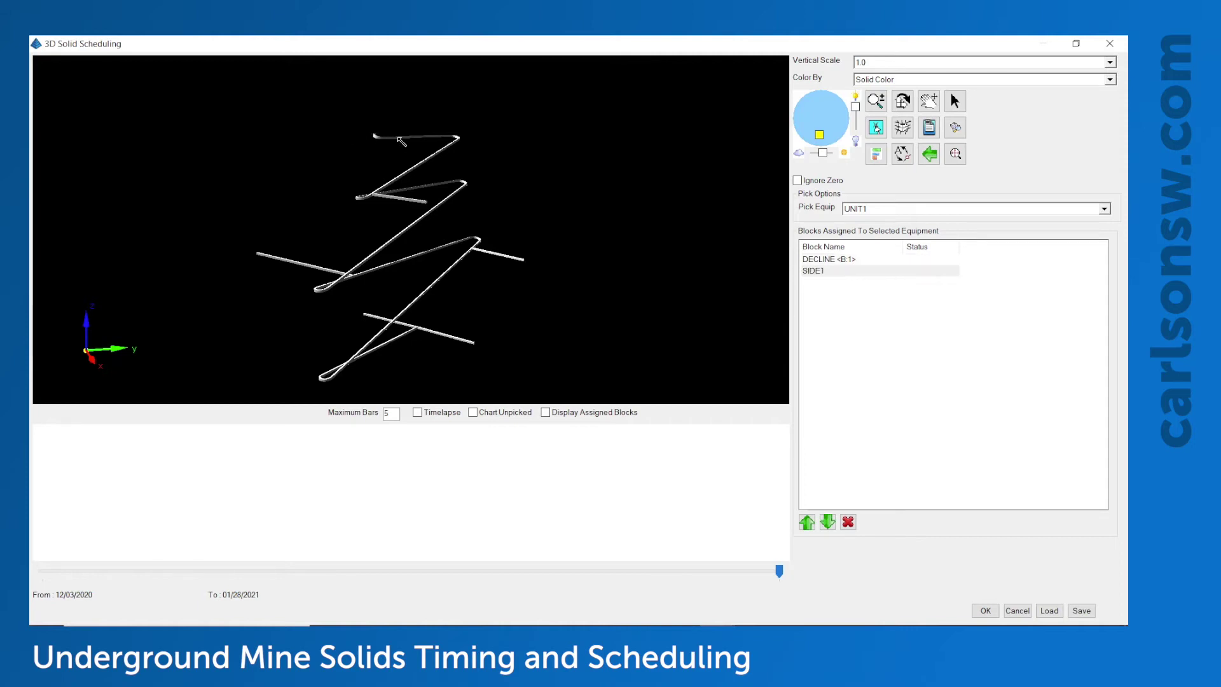
pyautogui.click(398, 137)
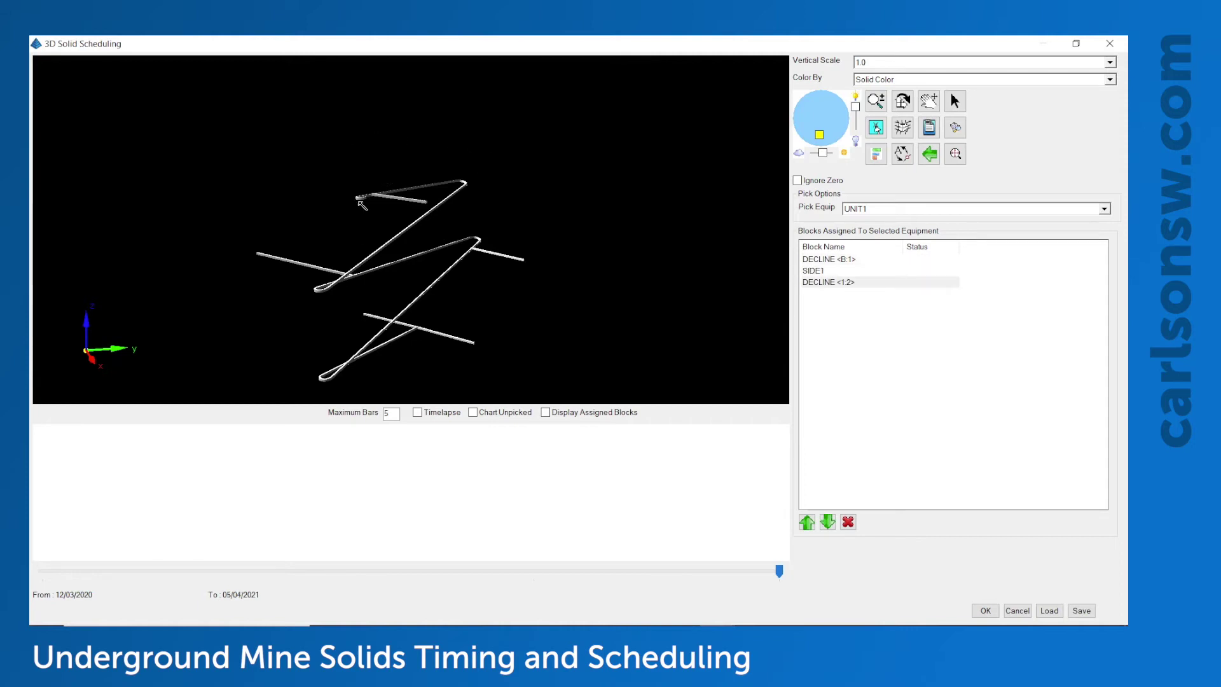
pyautogui.click(408, 199)
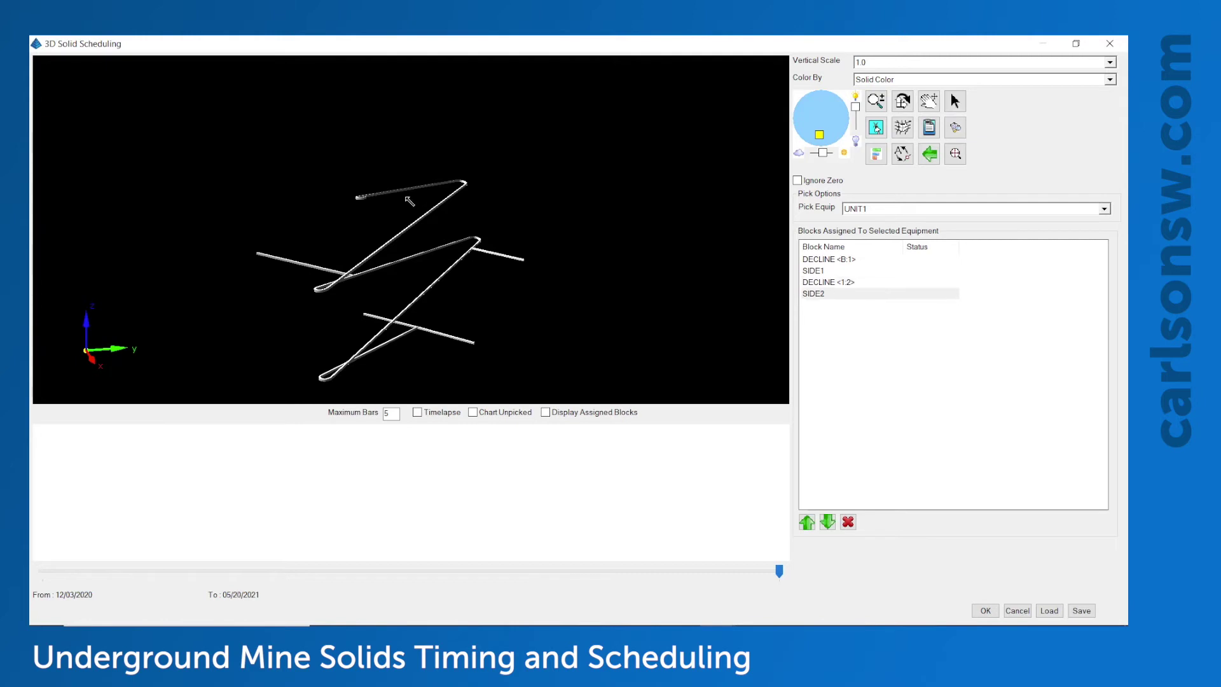
pyautogui.click(403, 190)
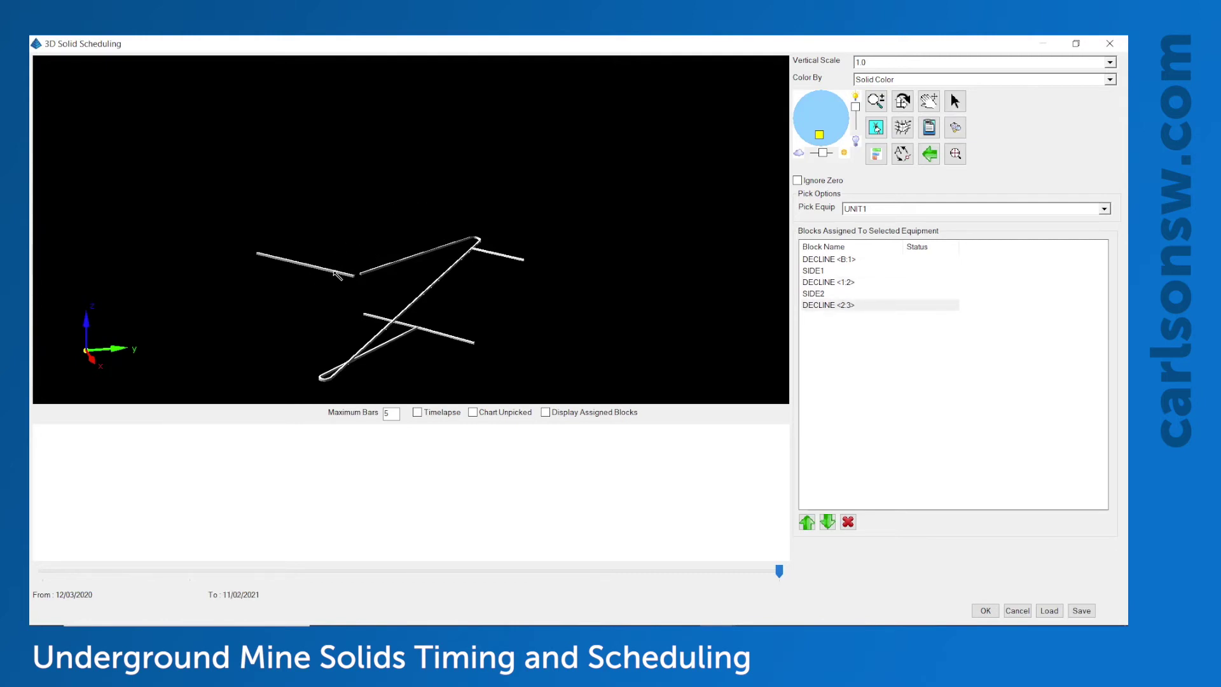
pyautogui.click(335, 274)
pyautogui.click(408, 258)
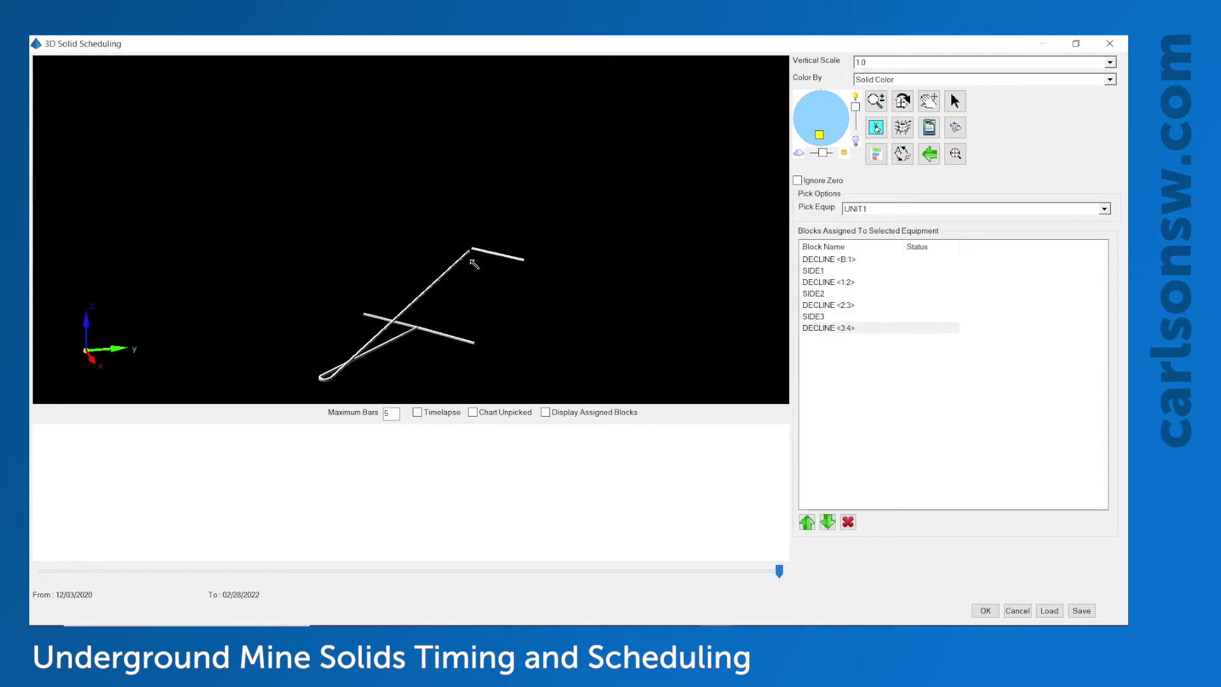
pyautogui.click(509, 257)
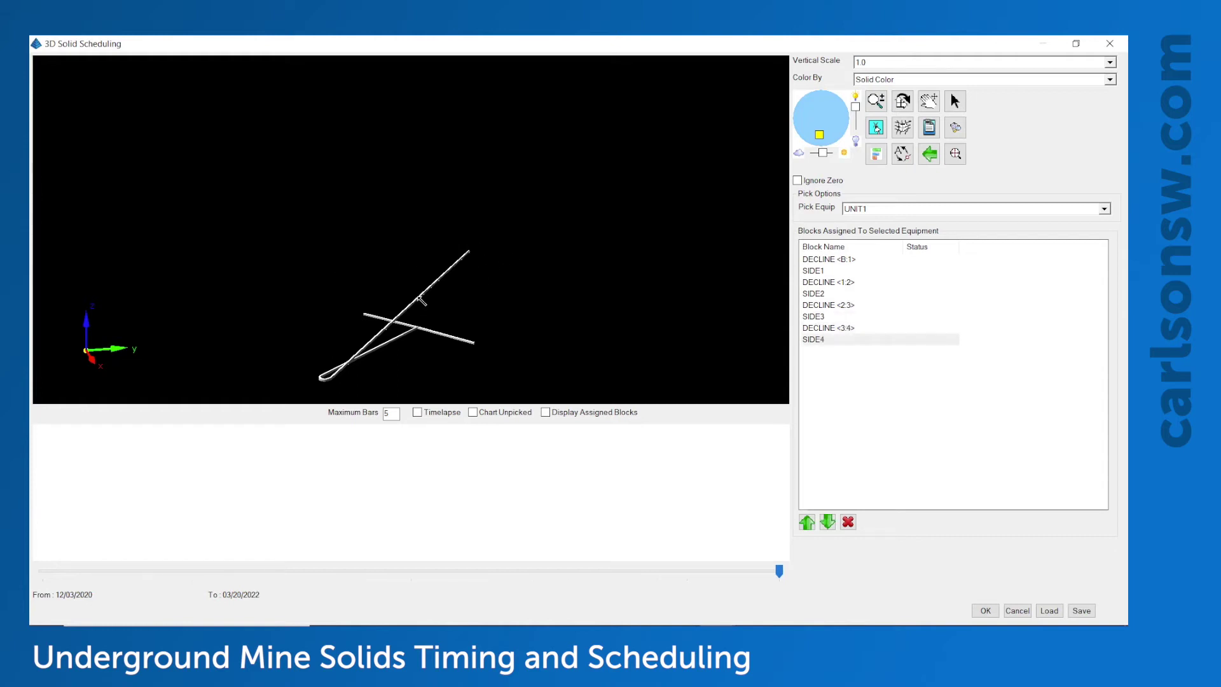
pyautogui.click(420, 299)
pyautogui.click(391, 321)
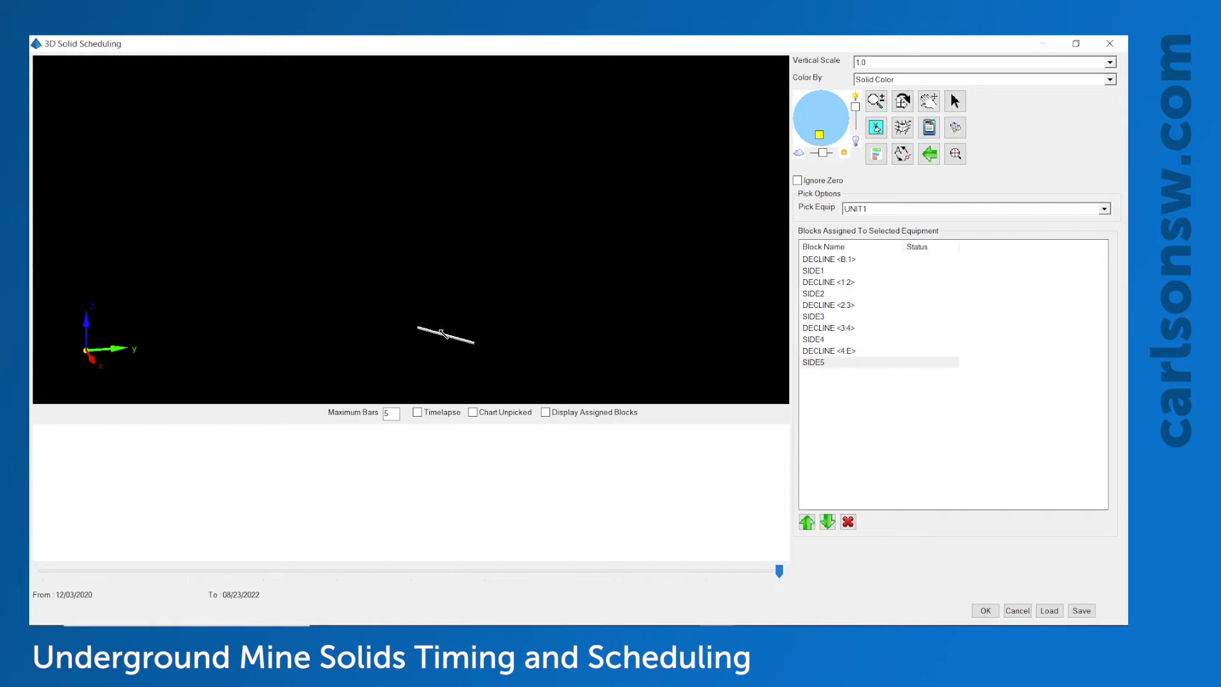
pyautogui.click(458, 341)
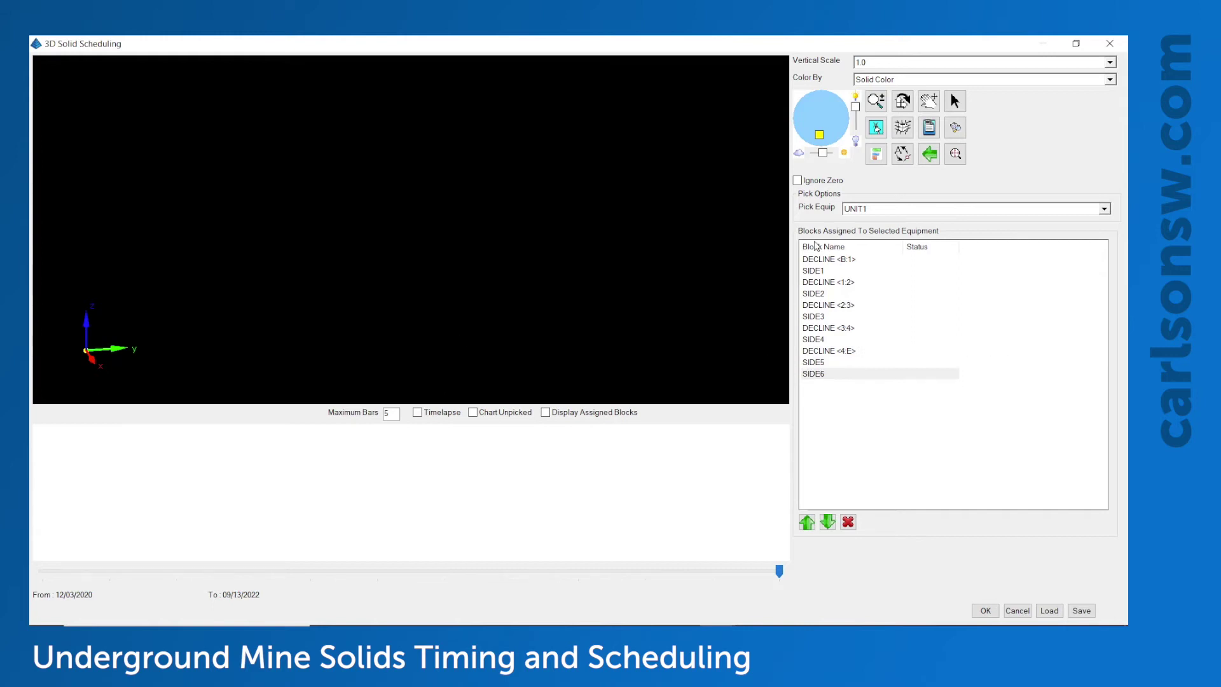
# - Check UNIT1's block order from DECLINE <B:1> to SIDE6 and accept the 3D scheduling assignments
pyautogui.click(826, 261)
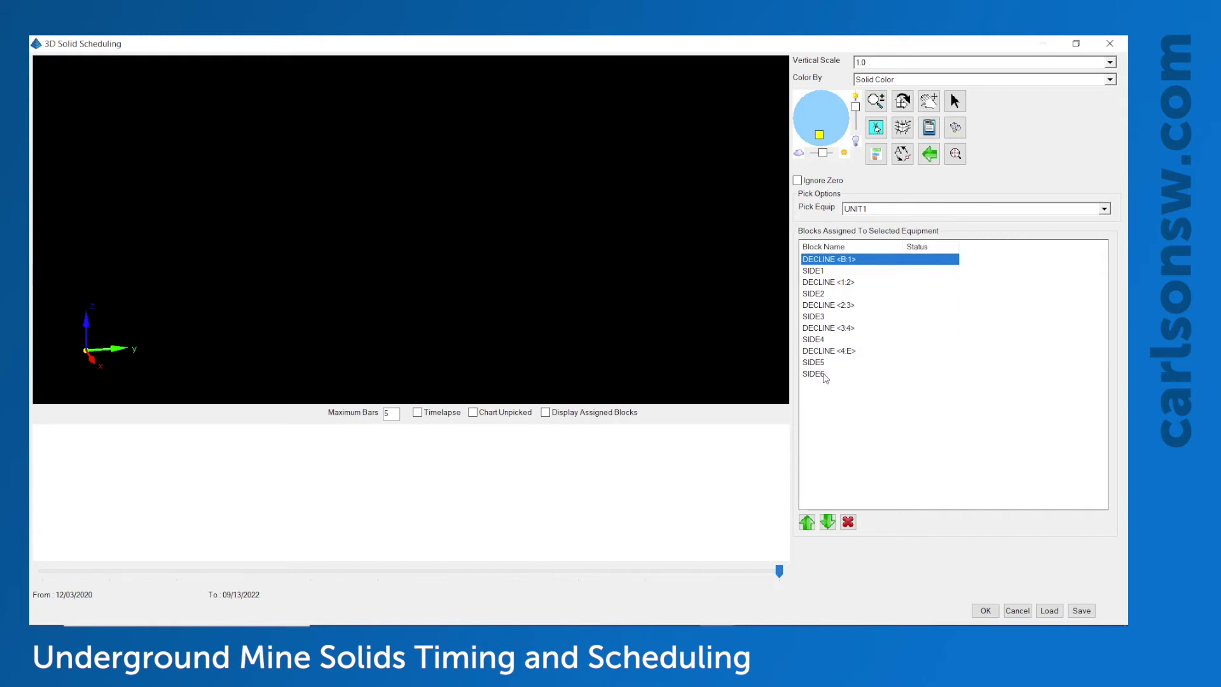
pyautogui.click(823, 373)
pyautogui.click(842, 260)
pyautogui.click(822, 376)
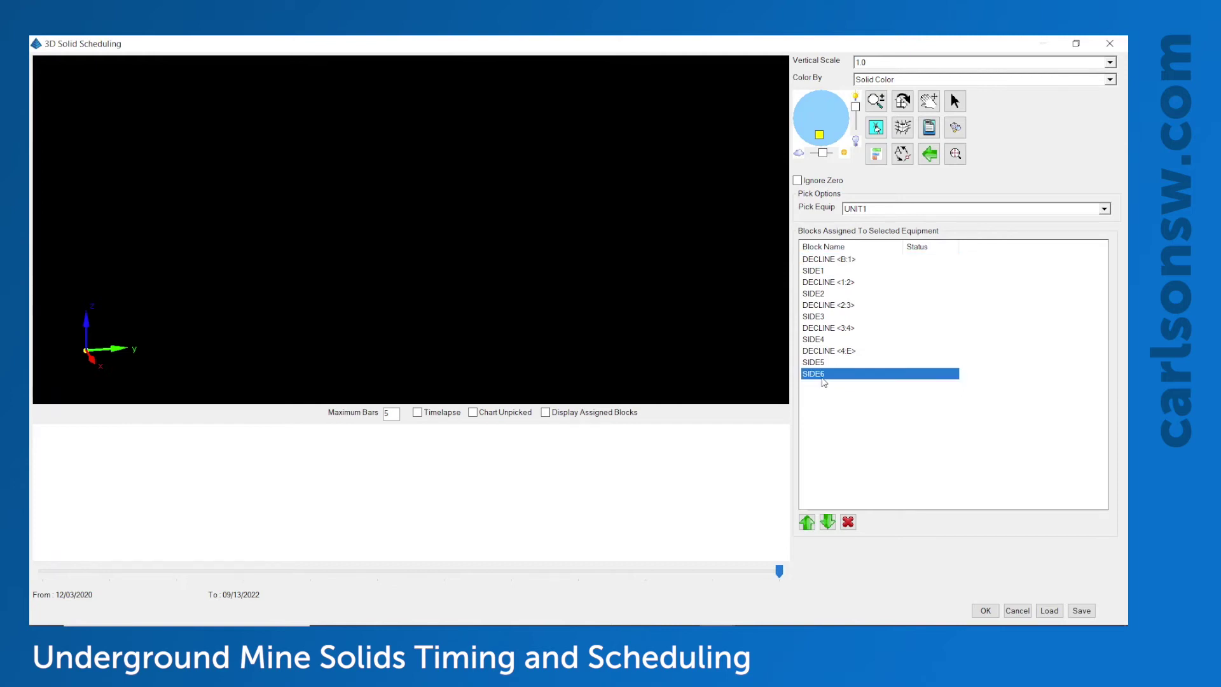
pyautogui.click(985, 610)
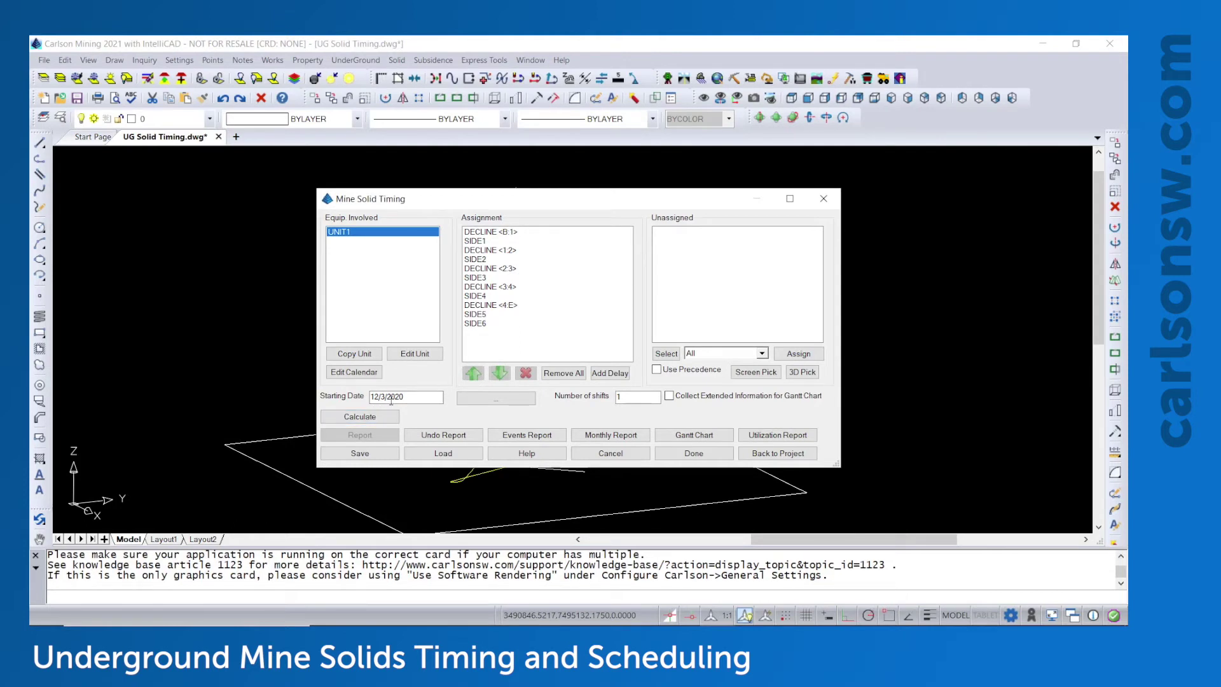
# - Calculate the solid timing and generate the detailed report by dates, reviewing and keeping the monthly color-coded periods in the dates table
pyautogui.click(360, 417)
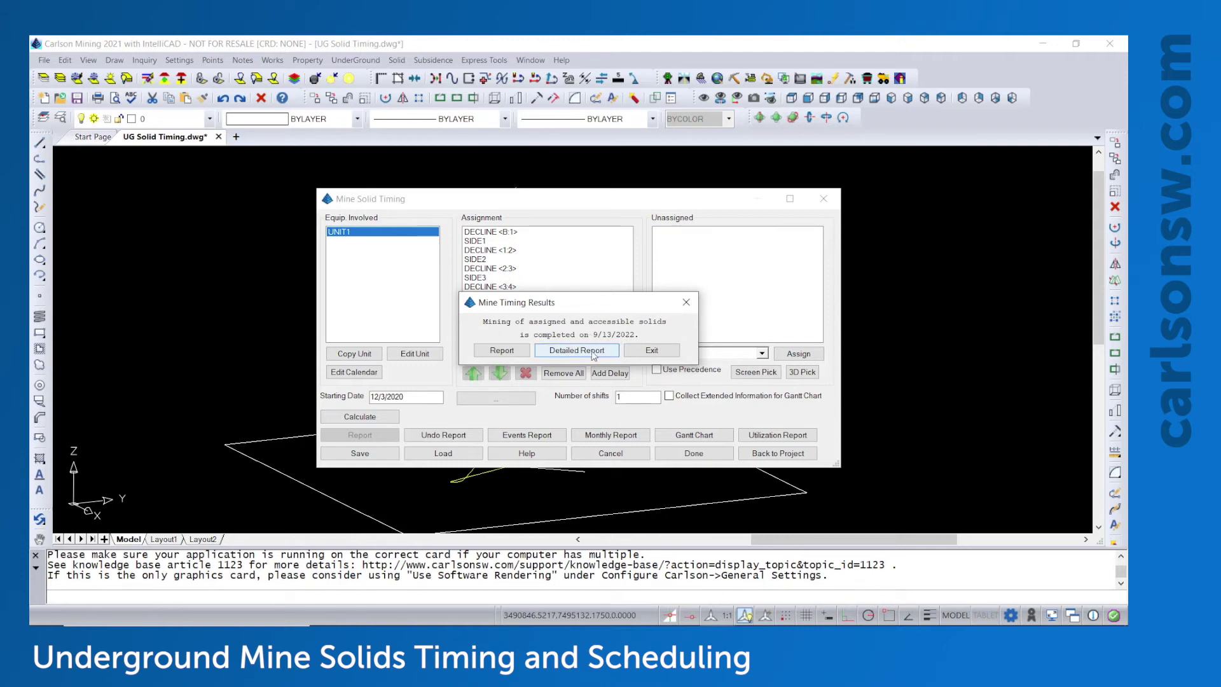
pyautogui.click(592, 351)
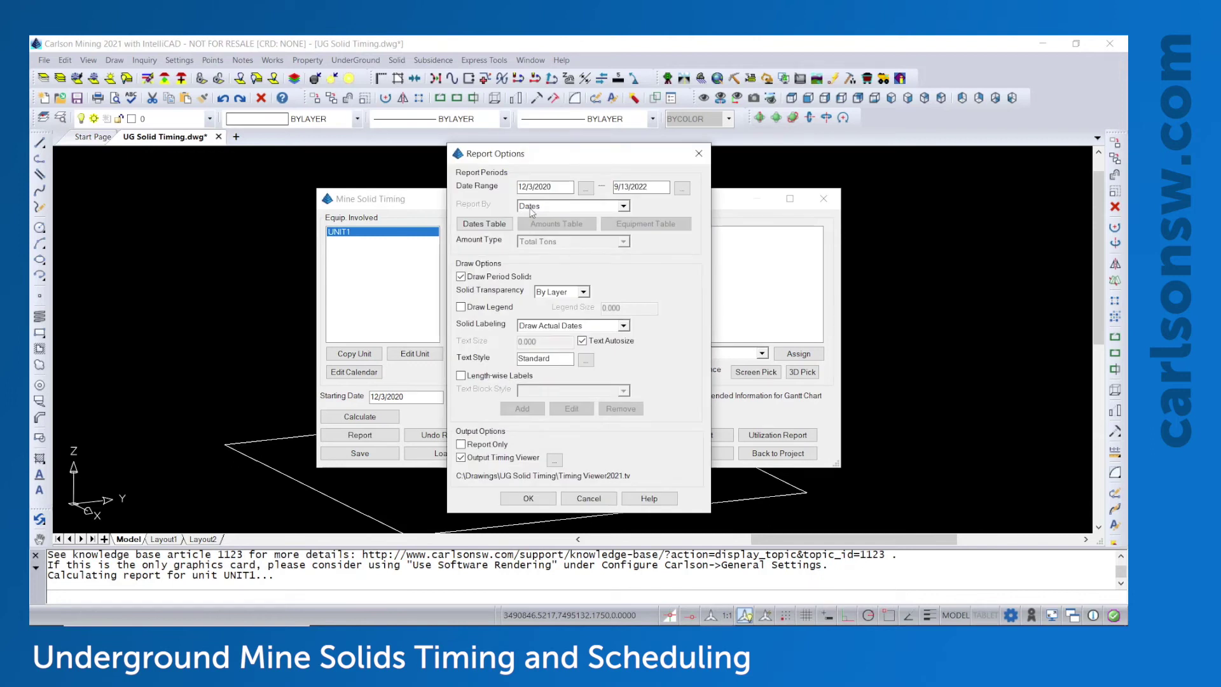
pyautogui.click(483, 224)
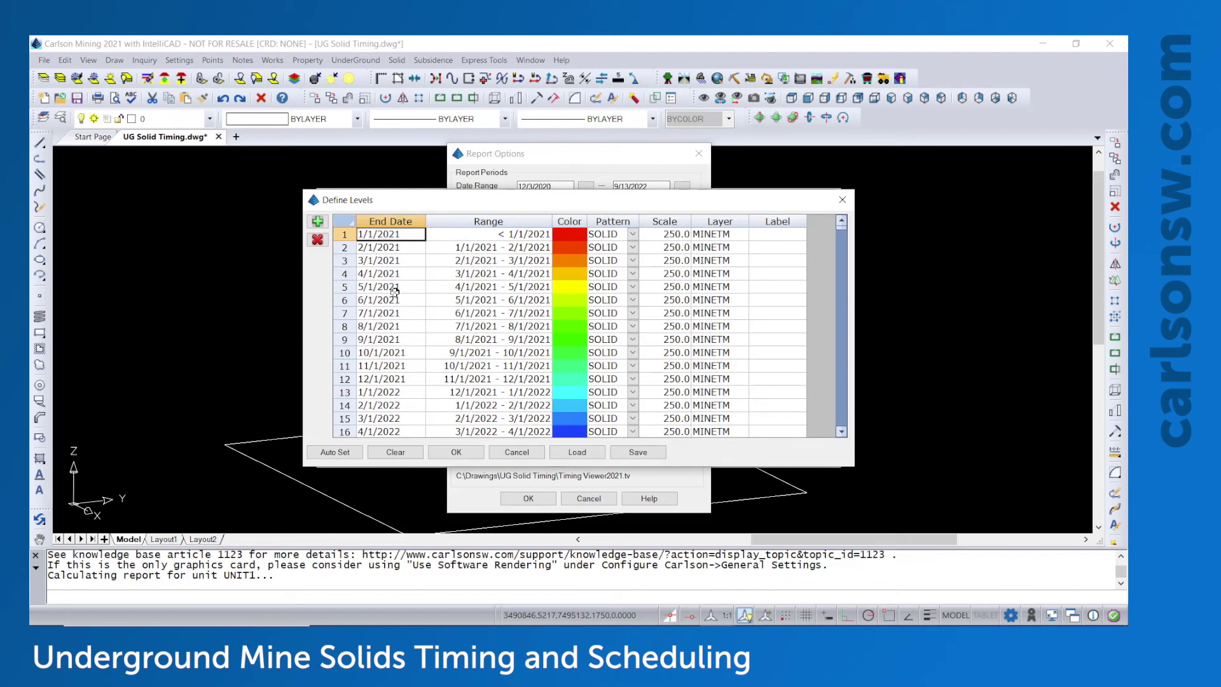
pyautogui.scroll(-1, 390, 381)
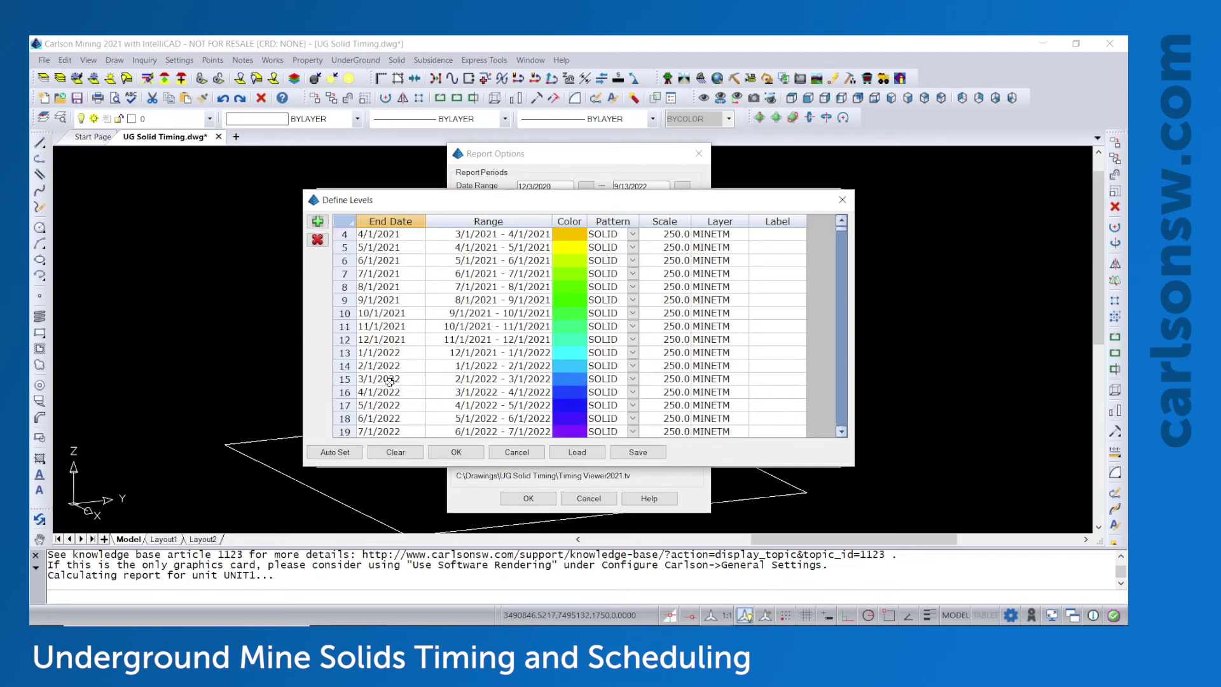
pyautogui.scroll(-2, 390, 381)
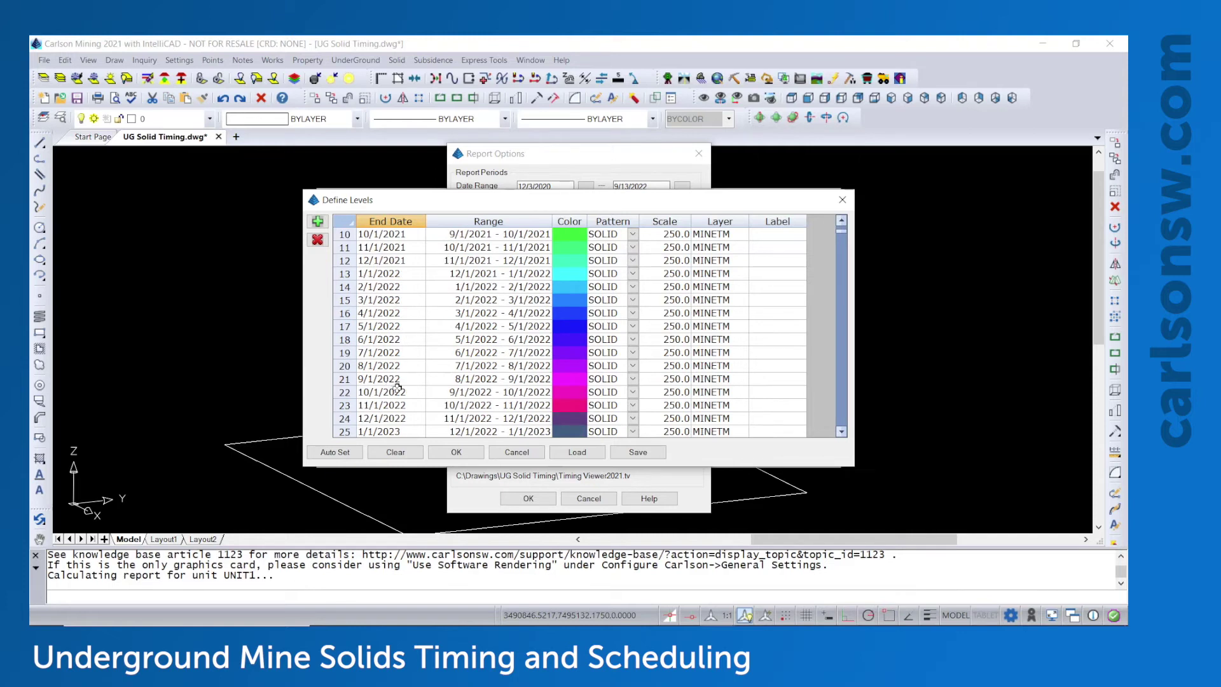
pyautogui.click(574, 379)
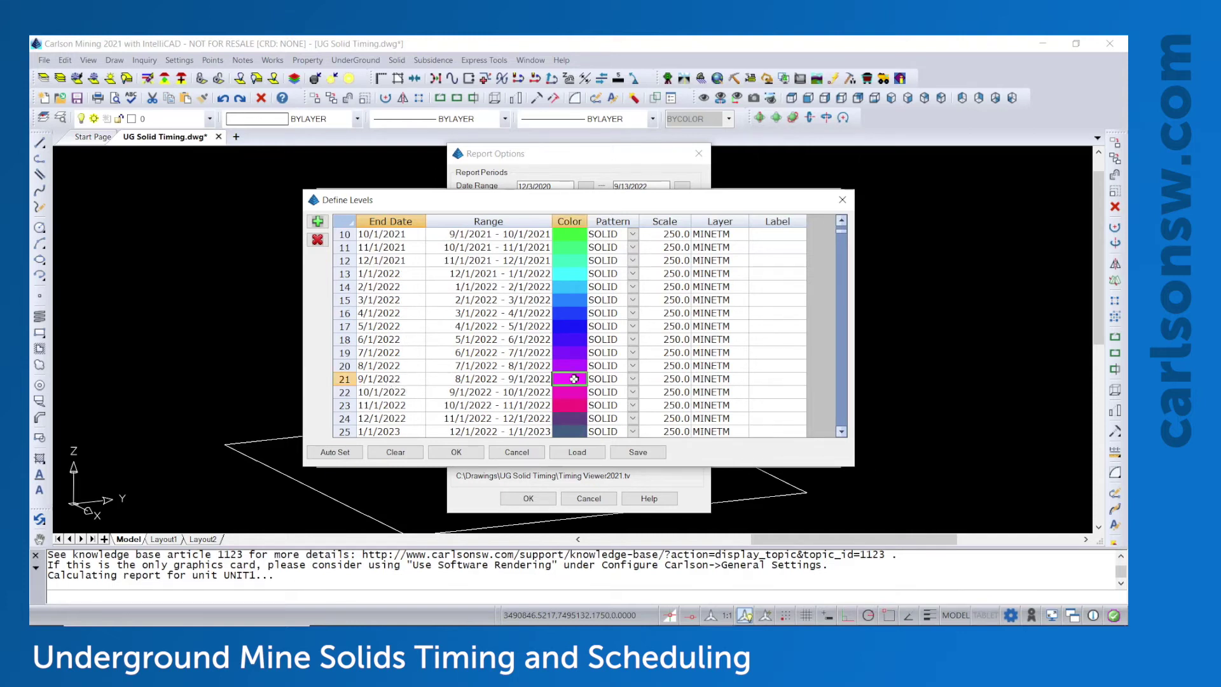
pyautogui.scroll(3, 578, 327)
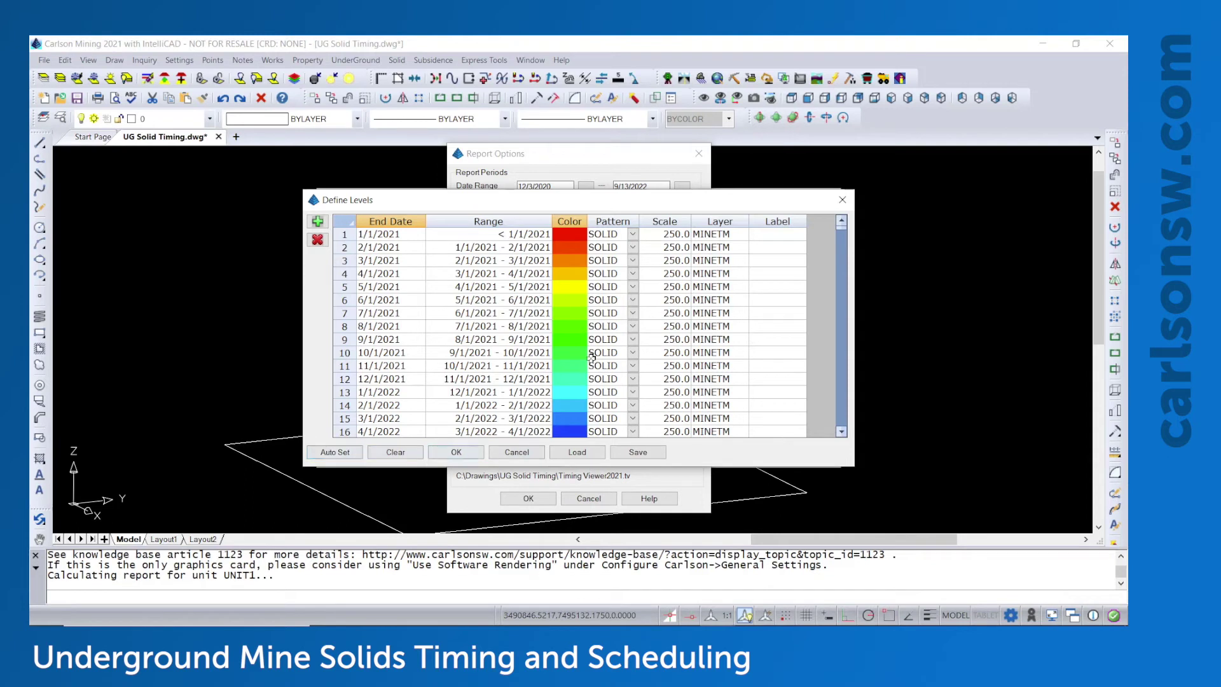
pyautogui.click(456, 452)
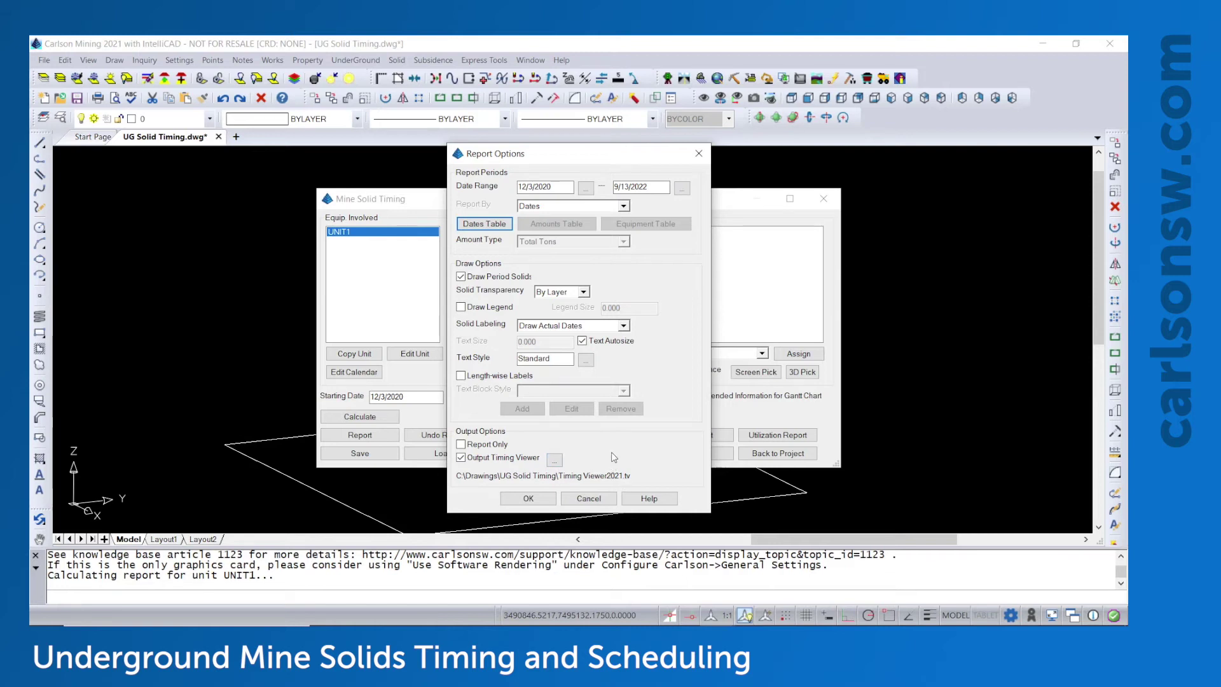
pyautogui.click(546, 499)
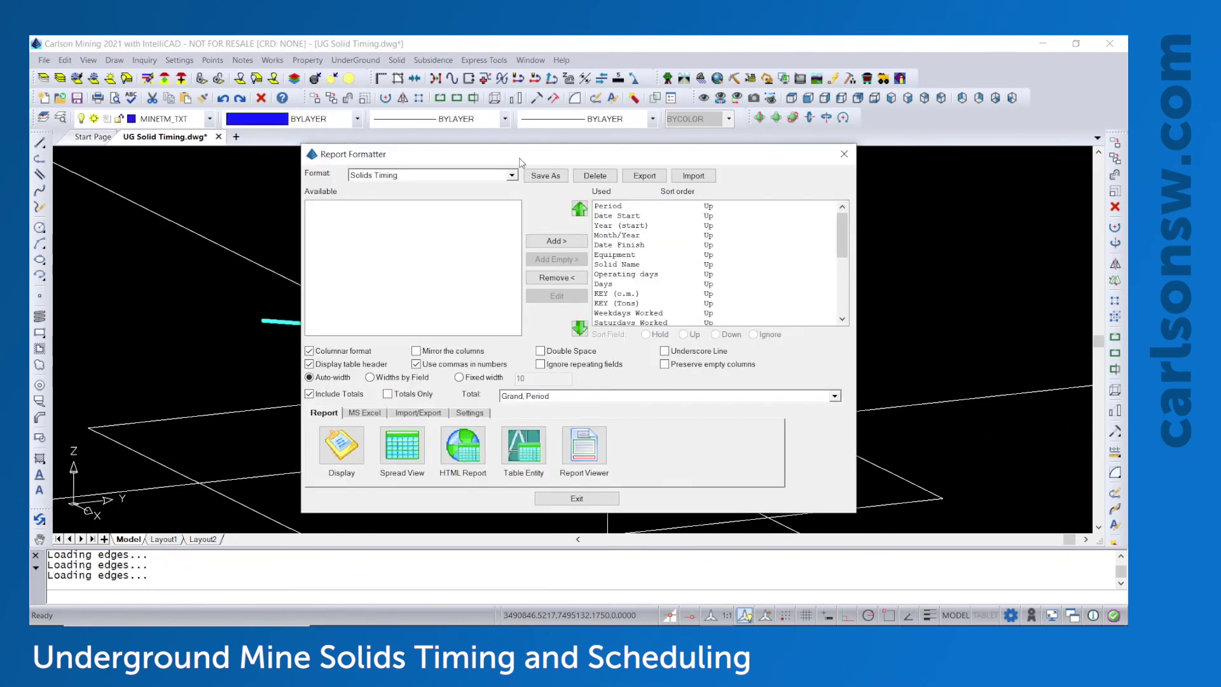
# - Display the production report in the Solids Timing format, read through its monthly periods, and exit the report formatter
pyautogui.moveTo(841, 239)
pyautogui.mouseDown()
pyautogui.moveTo(837, 301)
pyautogui.moveTo(840, 245)
pyautogui.mouseUp()
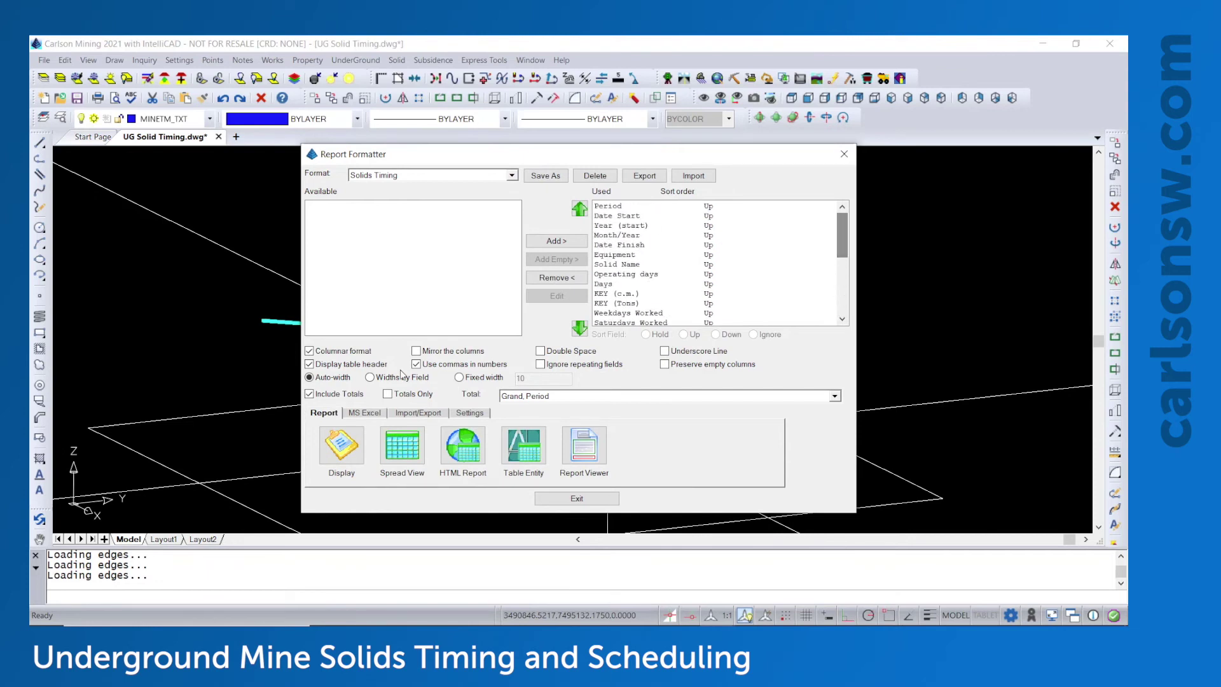
pyautogui.click(342, 444)
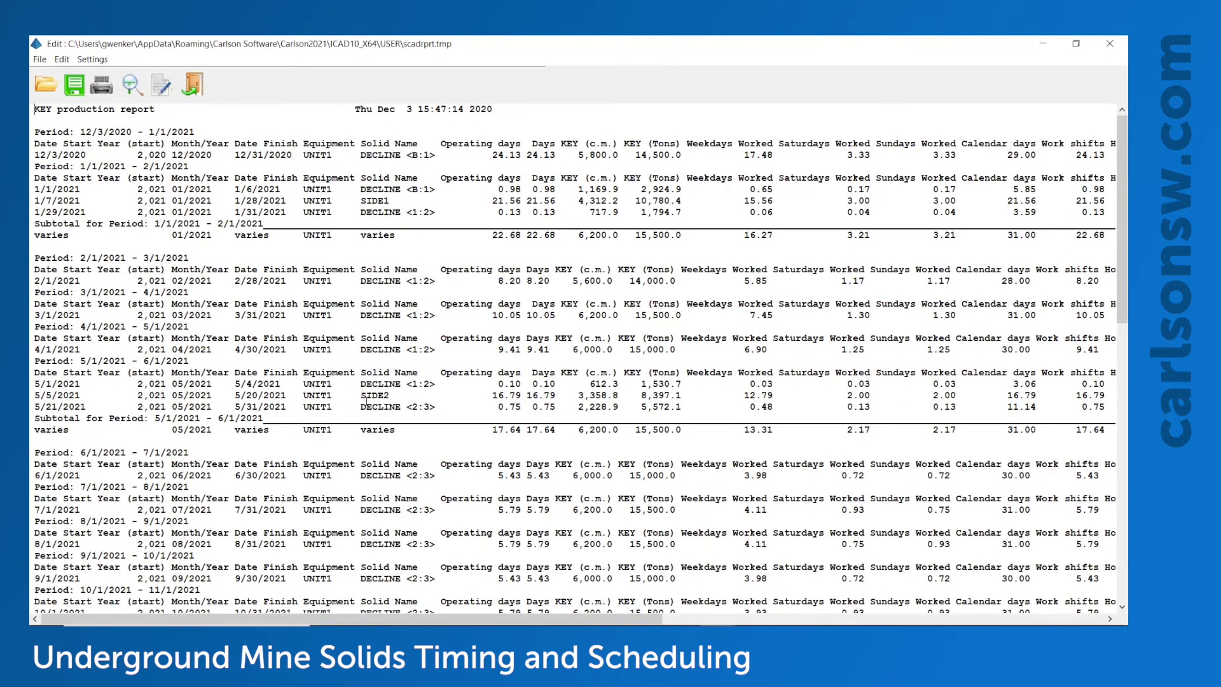
pyautogui.scroll(-2, 368, 401)
pyautogui.scroll(2, 369, 403)
pyautogui.click(1109, 43)
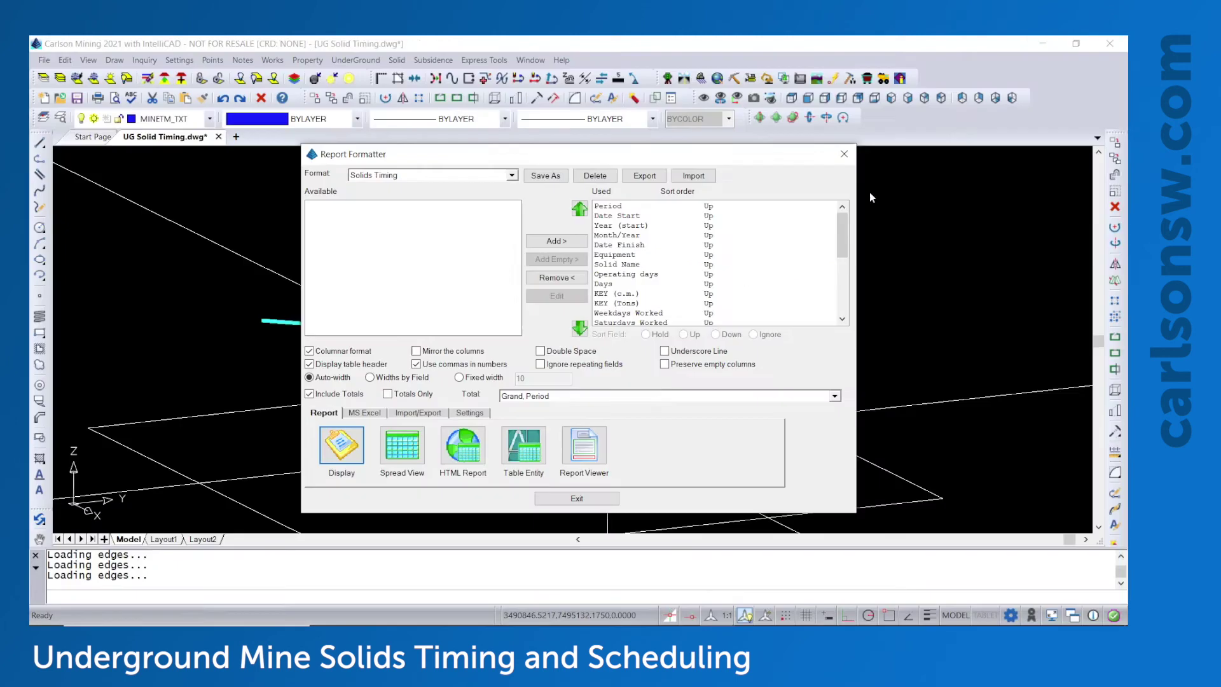
pyautogui.click(584, 447)
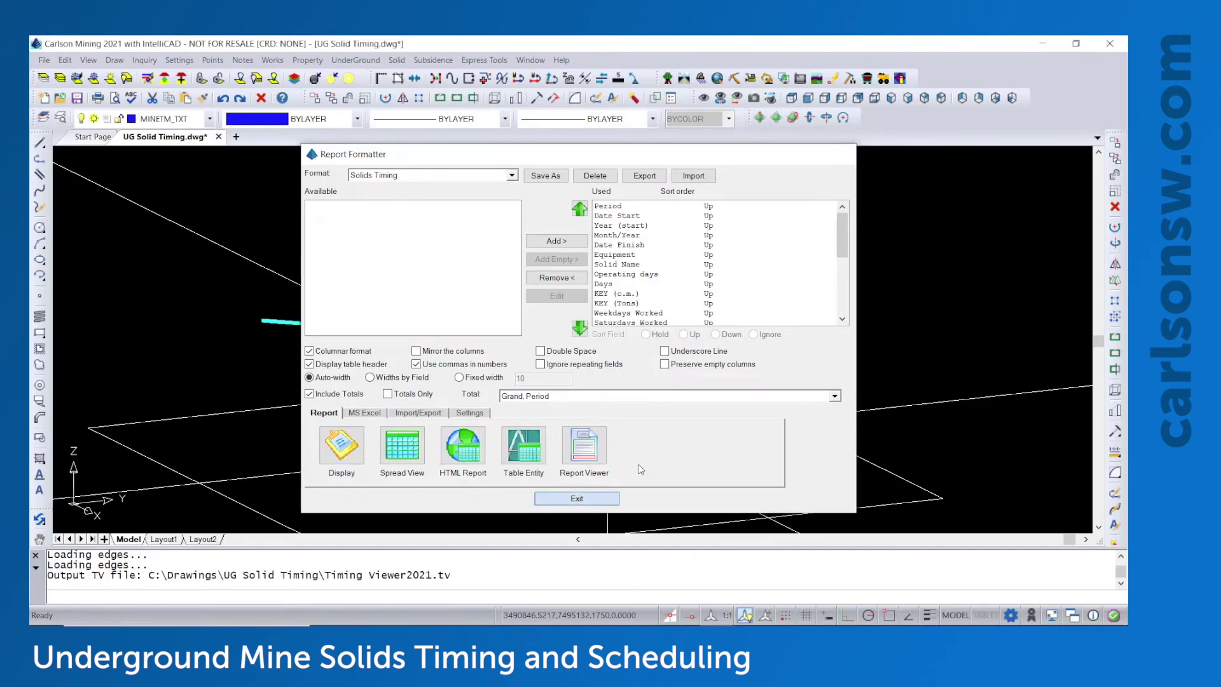
pyautogui.click(576, 497)
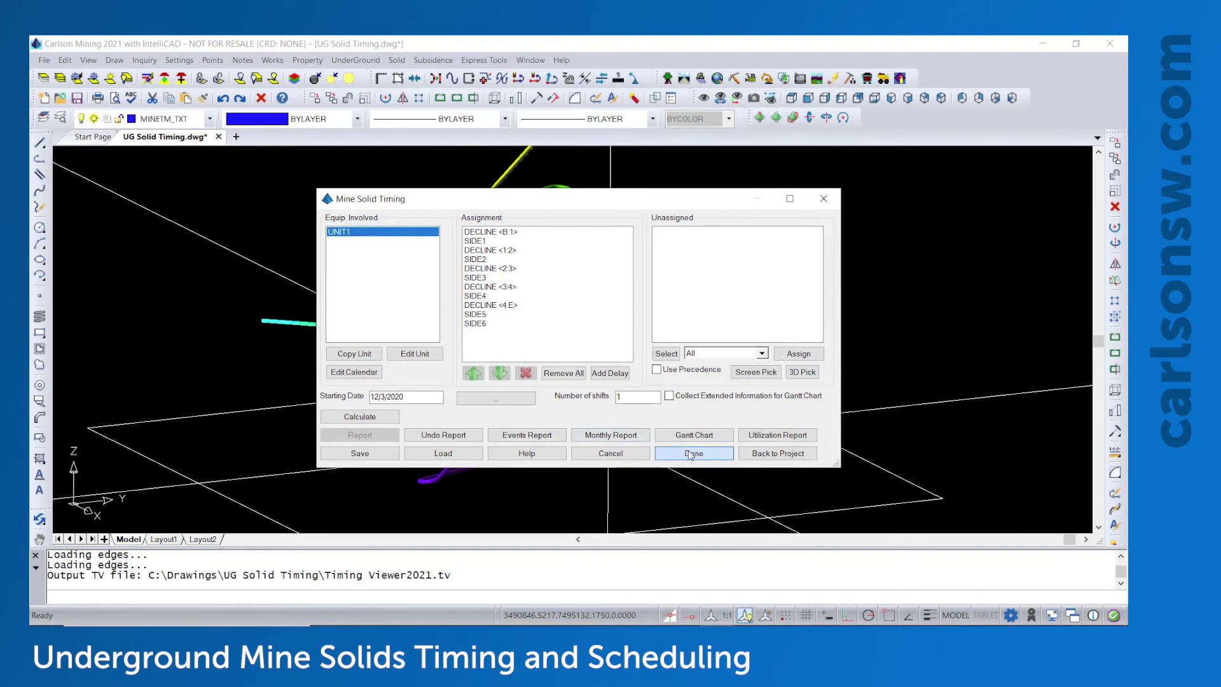
# - Finish the mine solid timing and examine the date labels on the colored solids at the yellow-green ramp and side tunnel junction
pyautogui.click(684, 454)
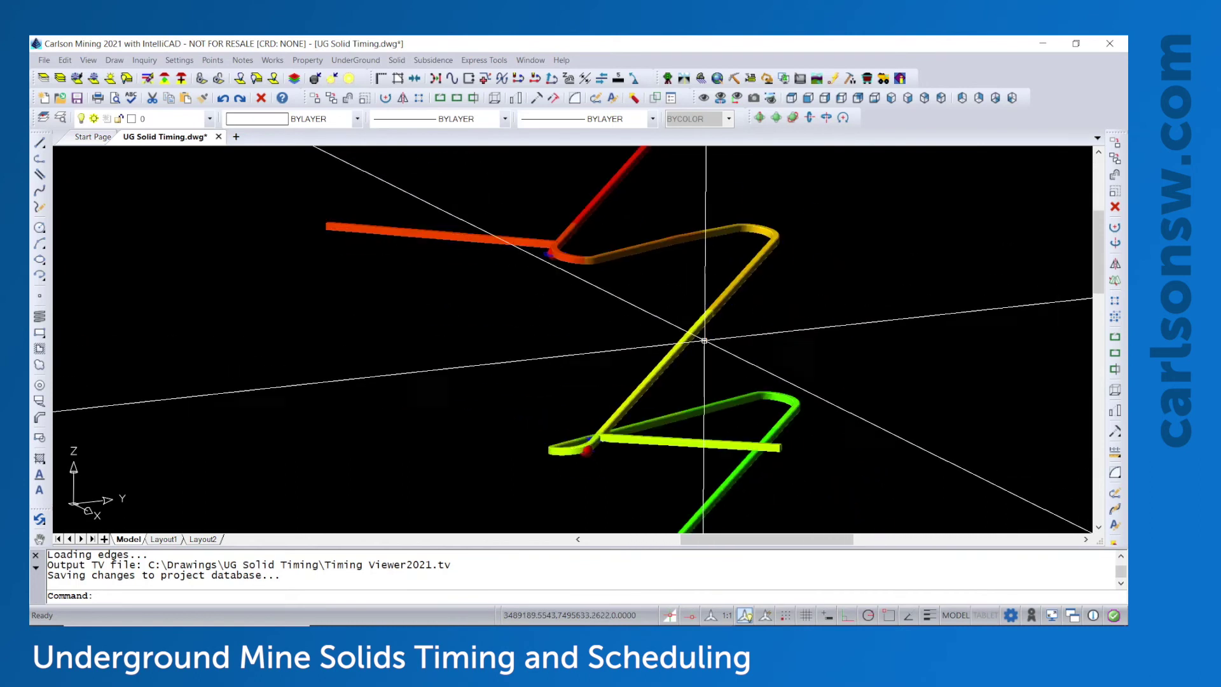
pyautogui.scroll(3, 577, 436)
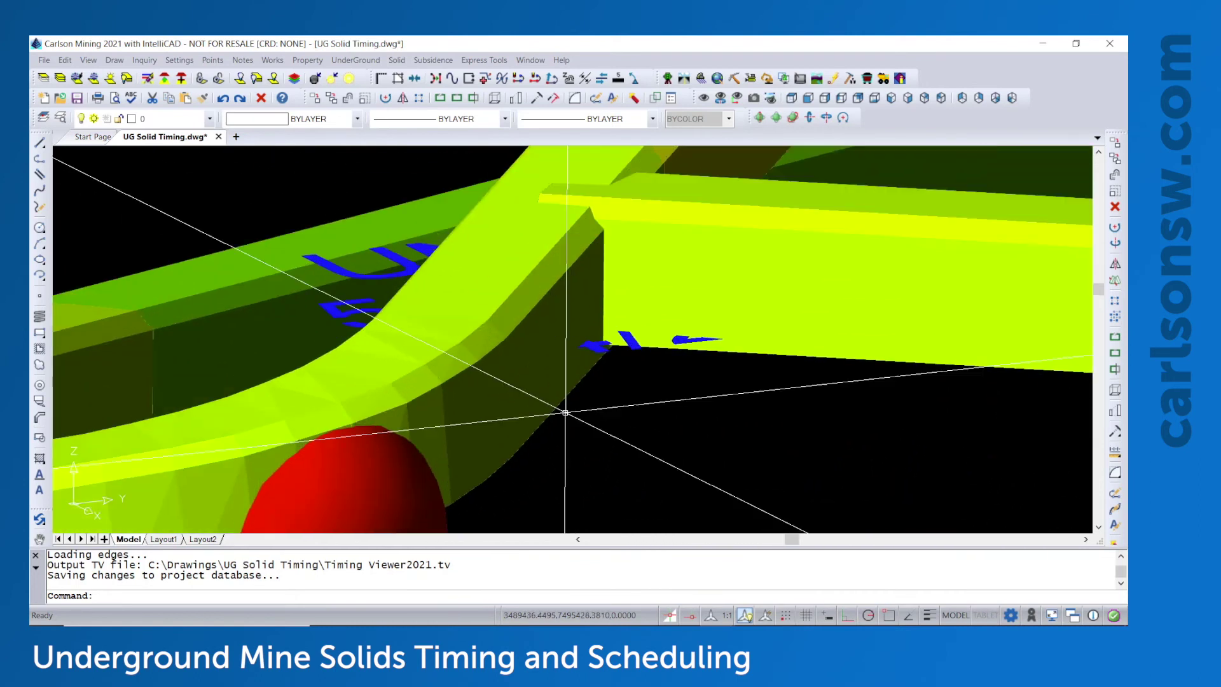
pyautogui.click(503, 328)
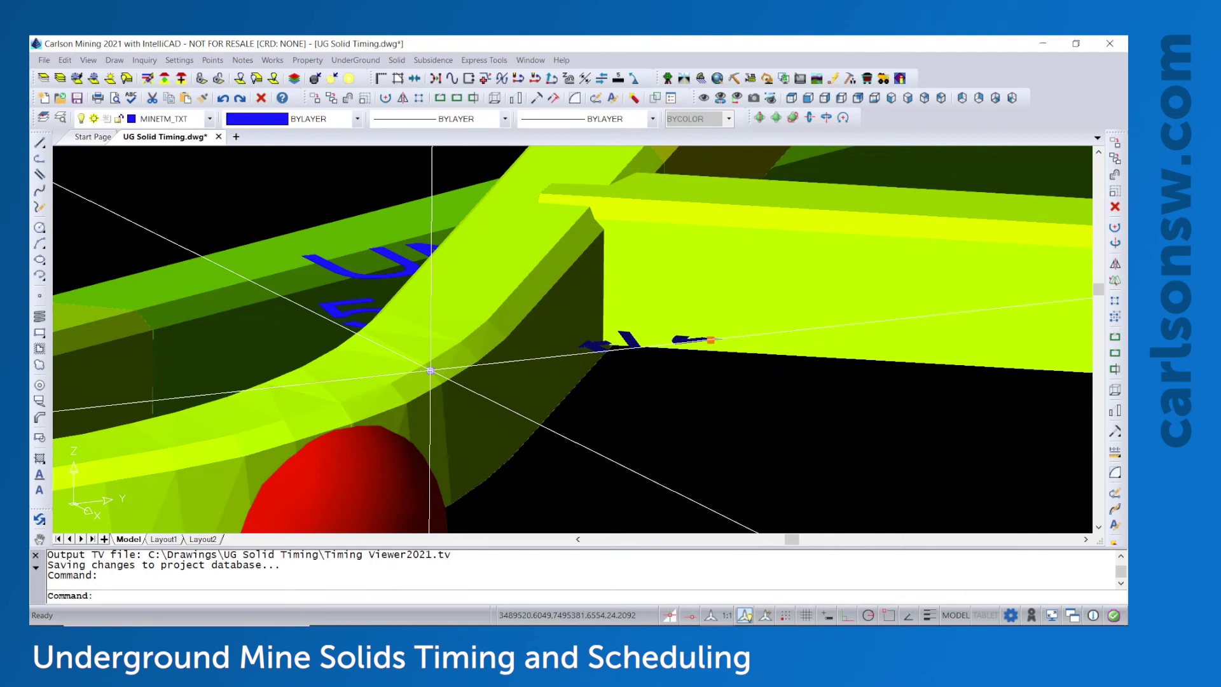
# - Select the blue date label at the ramp and side tunnel junction to inspect it, and clear the selection
pyautogui.click(431, 370)
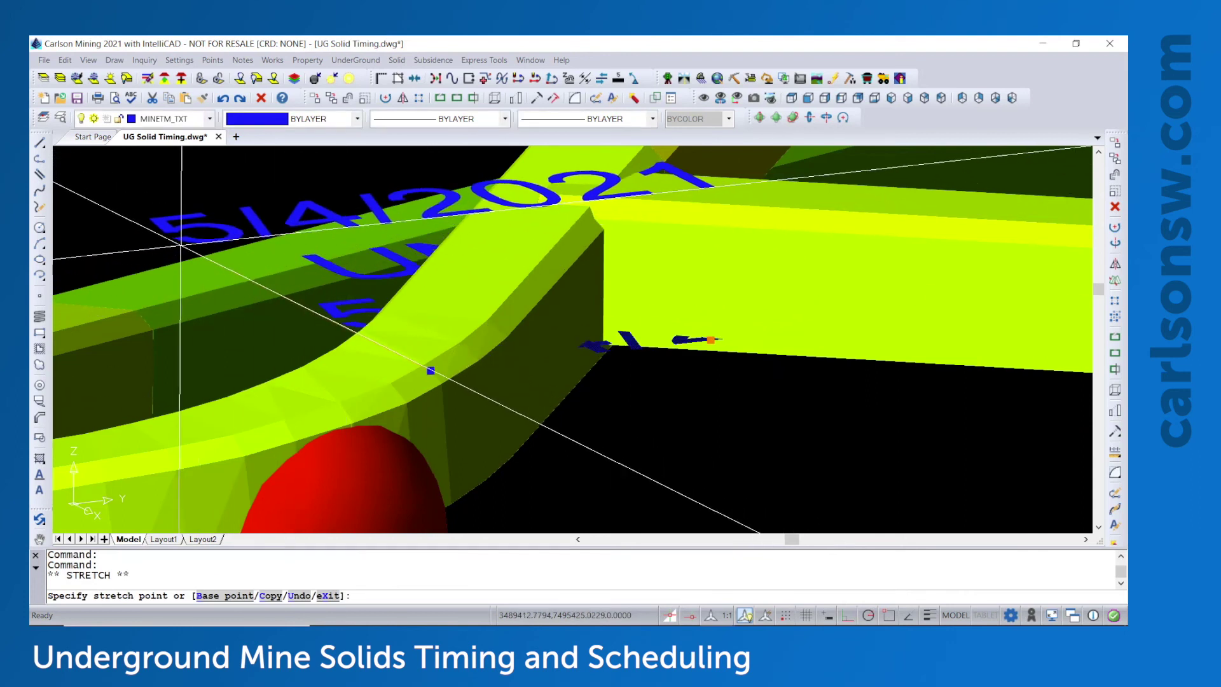
pyautogui.press('Escape')
pyautogui.press('Escape')
pyautogui.scroll(-8, 181, 244)
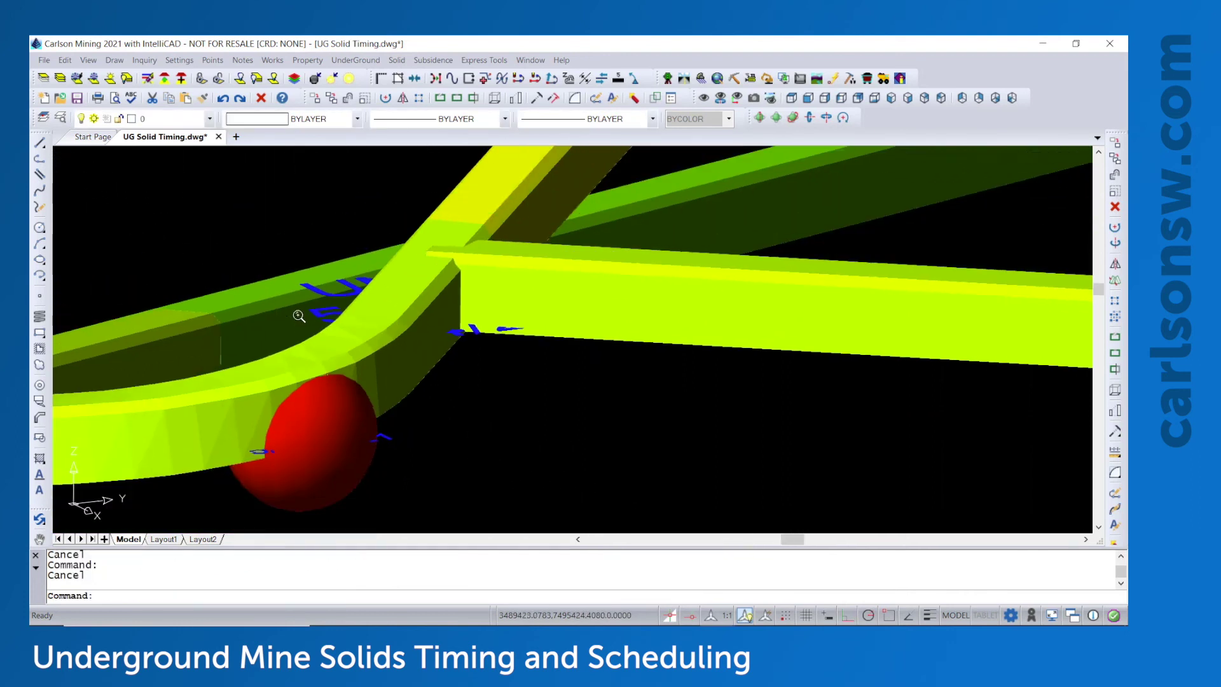
# - Load Timing Viewer2021.tv with View 3D Timing and enlarge the viewer to full screen
pyautogui.click(397, 60)
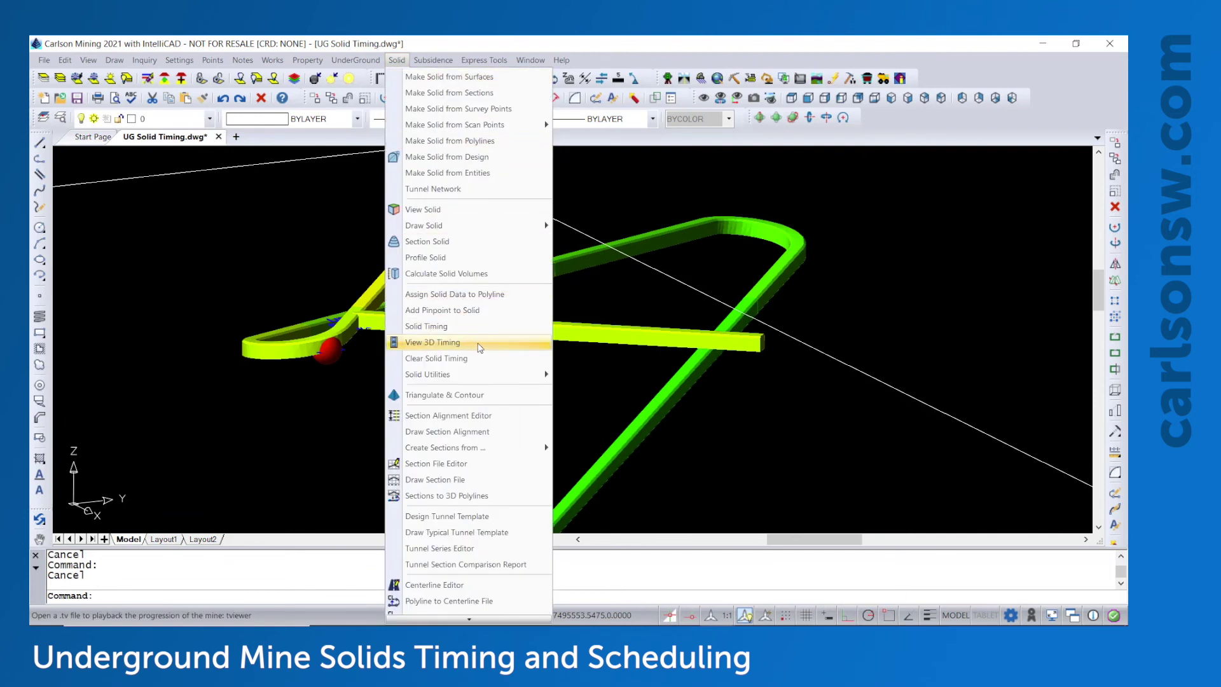
pyautogui.click(478, 343)
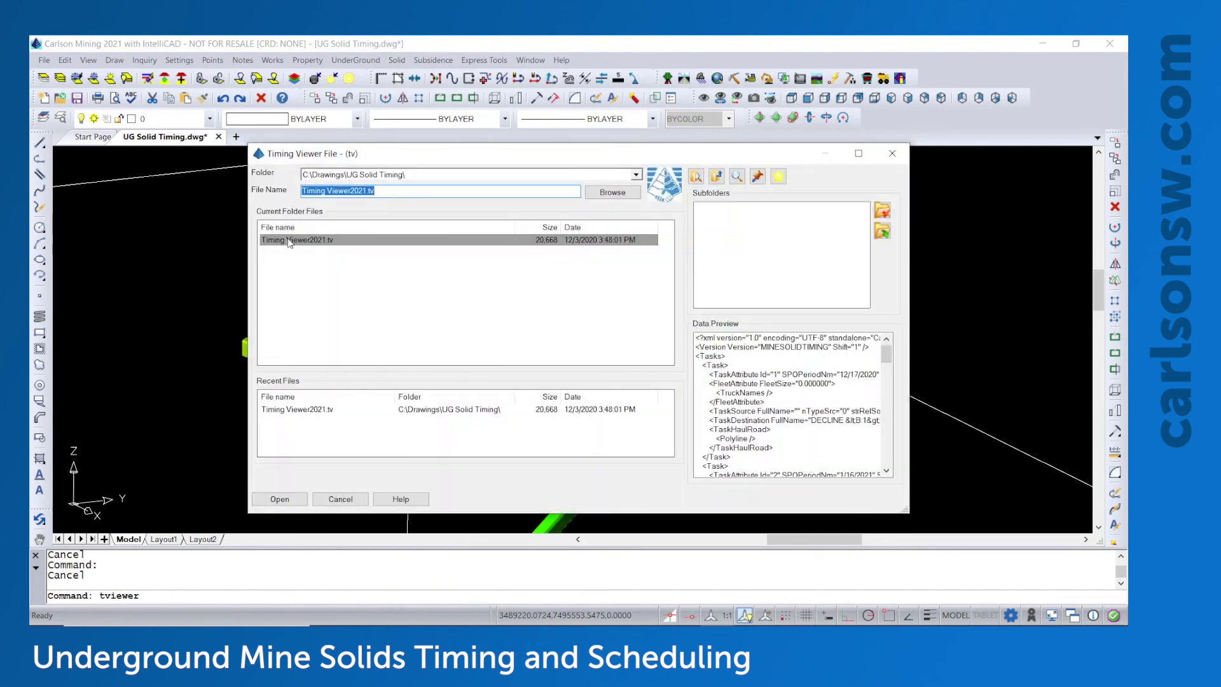
pyautogui.doubleClick(308, 240)
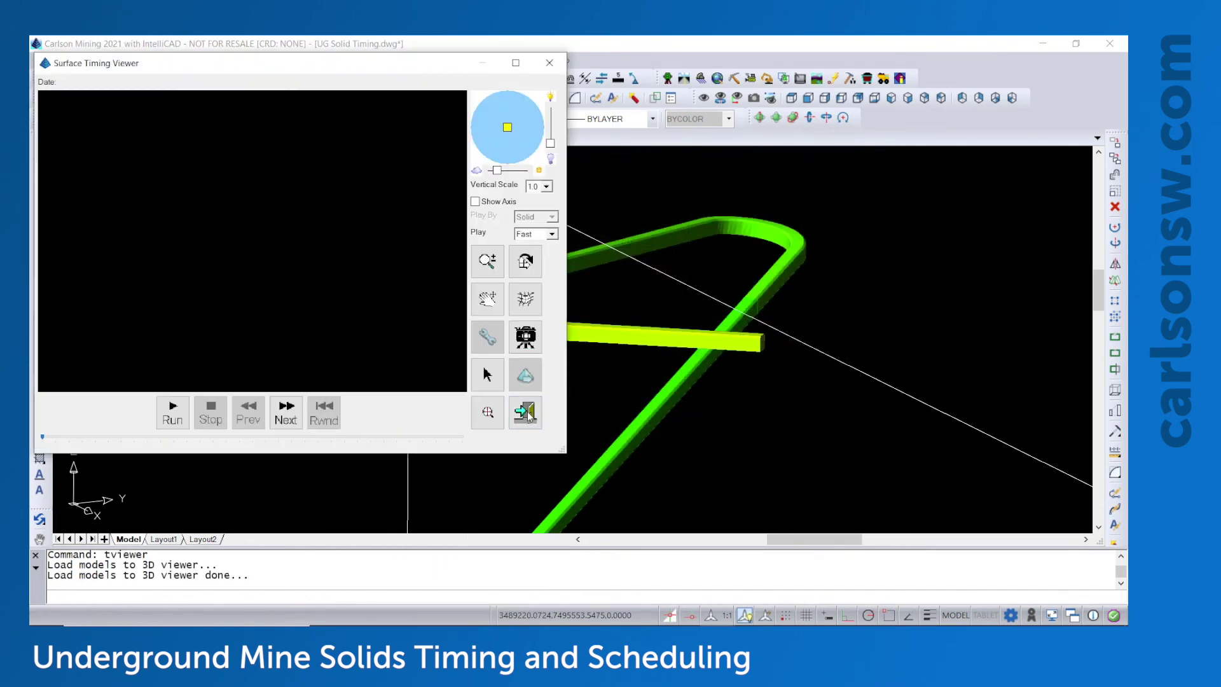
pyautogui.moveTo(450, 64); pyautogui.dragTo(545, 80)
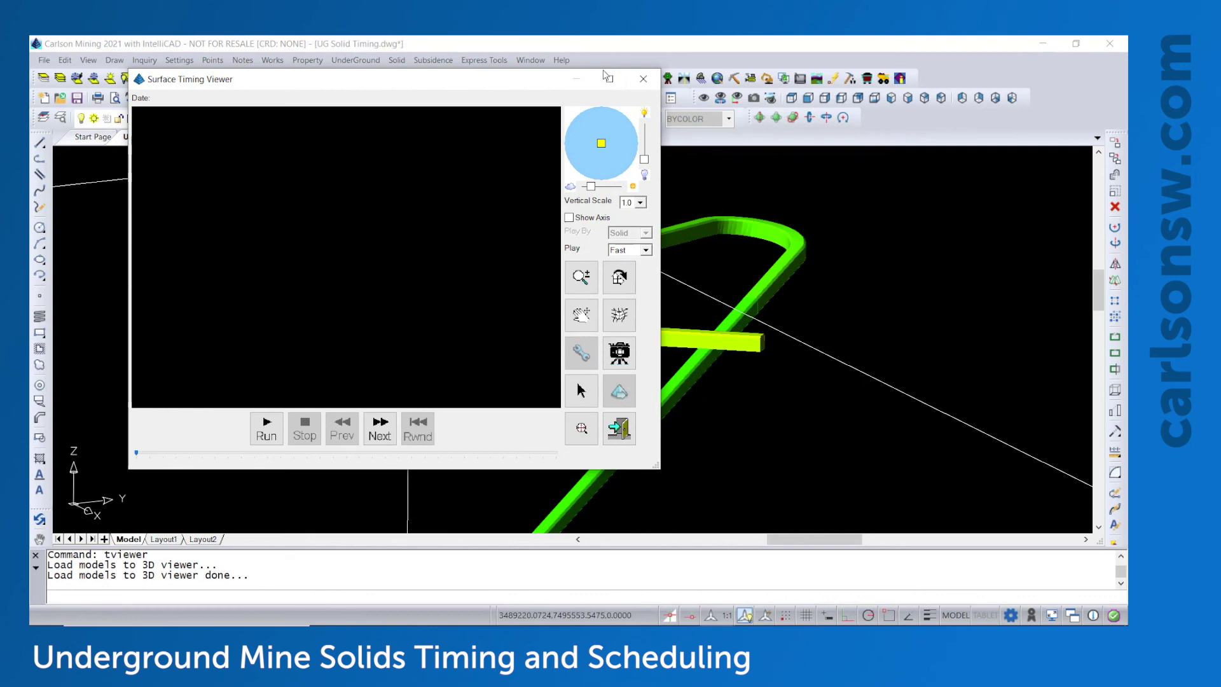
pyautogui.click(610, 80)
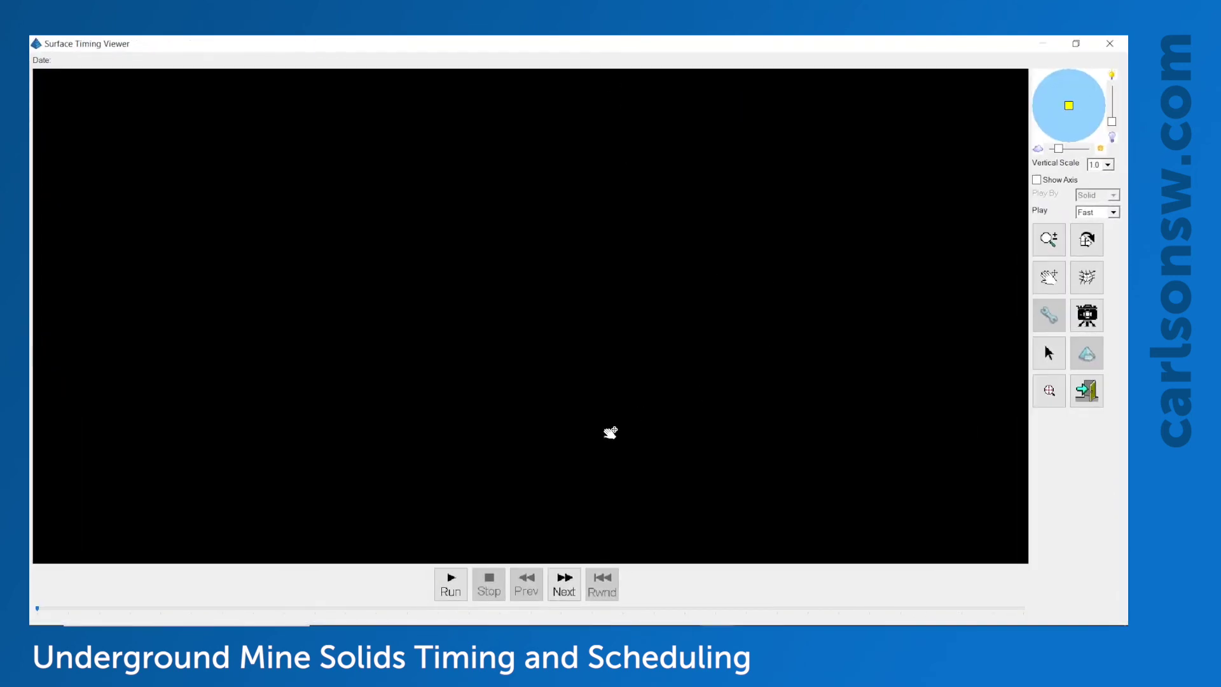
# - Advance the mining animation one period and run it while rotating the solids into a tilted 3D view
pyautogui.click(550, 586)
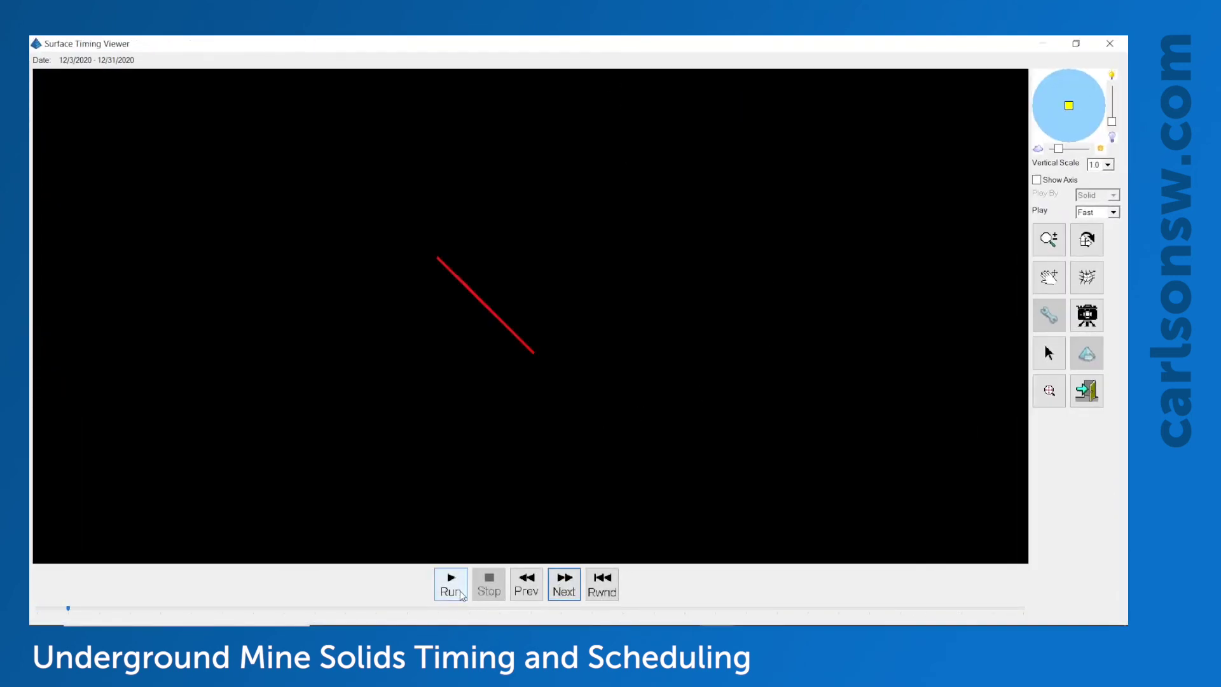
pyautogui.click(1087, 244)
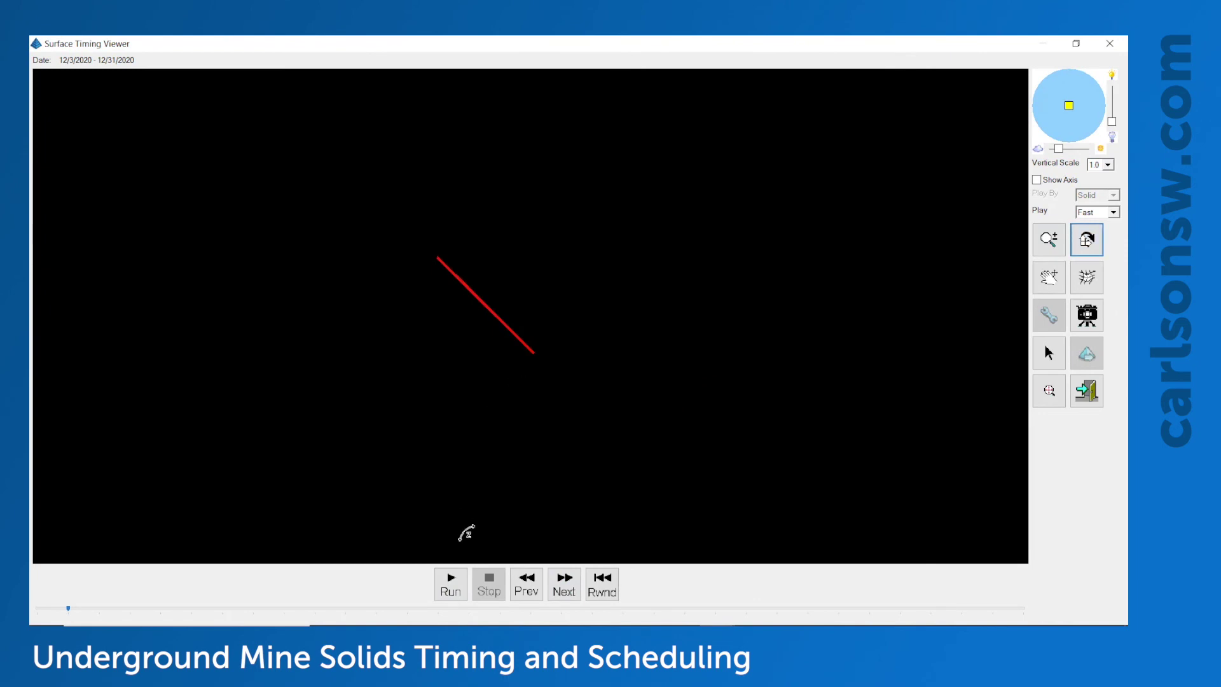
pyautogui.moveTo(490, 417); pyautogui.dragTo(490, 333)
pyautogui.click(450, 583)
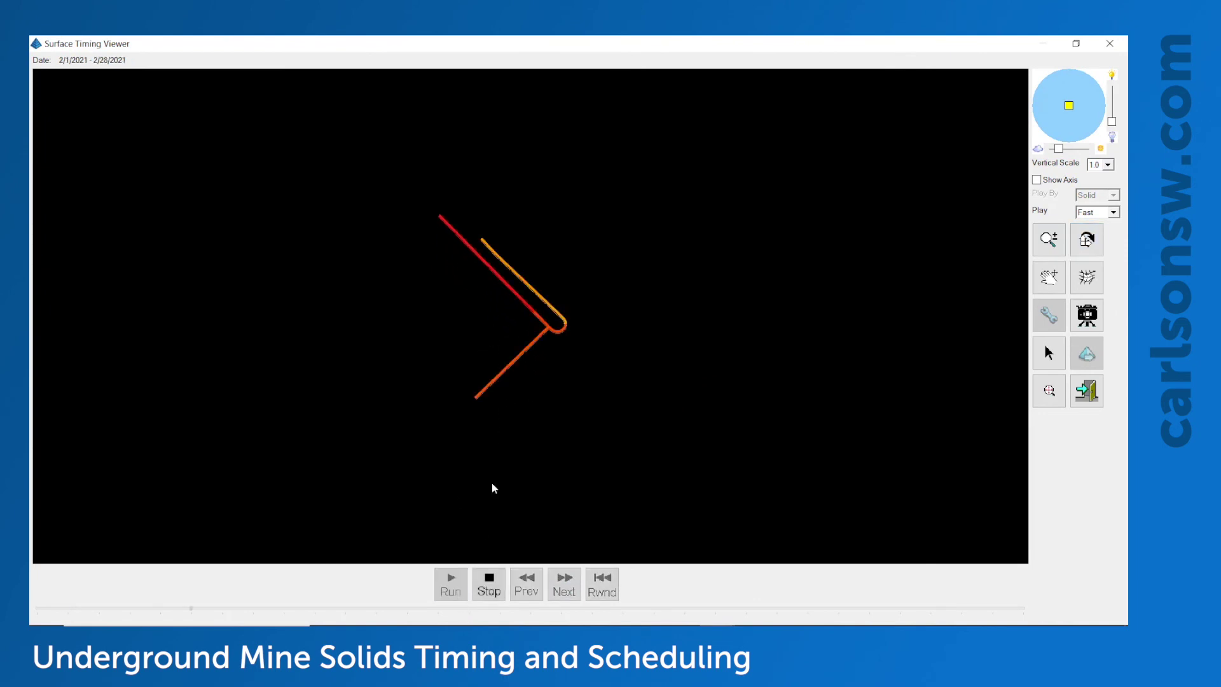
pyautogui.moveTo(534, 401); pyautogui.dragTo(534, 185)
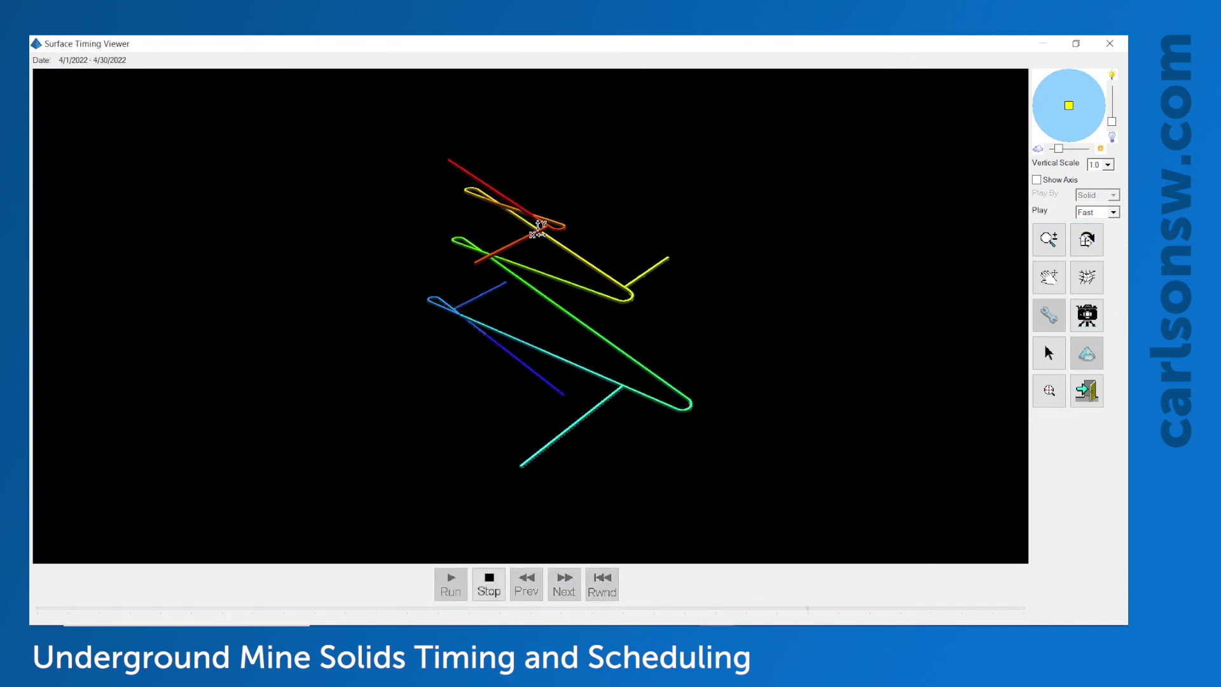
pyautogui.moveTo(575, 228)
pyautogui.mouseDown()
pyautogui.moveTo(708, 510)
pyautogui.moveTo(544, 498)
pyautogui.moveTo(556, 560)
pyautogui.mouseUp()
# - Rewind the mining animation and replay it at Slow speed, viewing the ramp and tunnel sequence from several angles
pyautogui.click(602, 584)
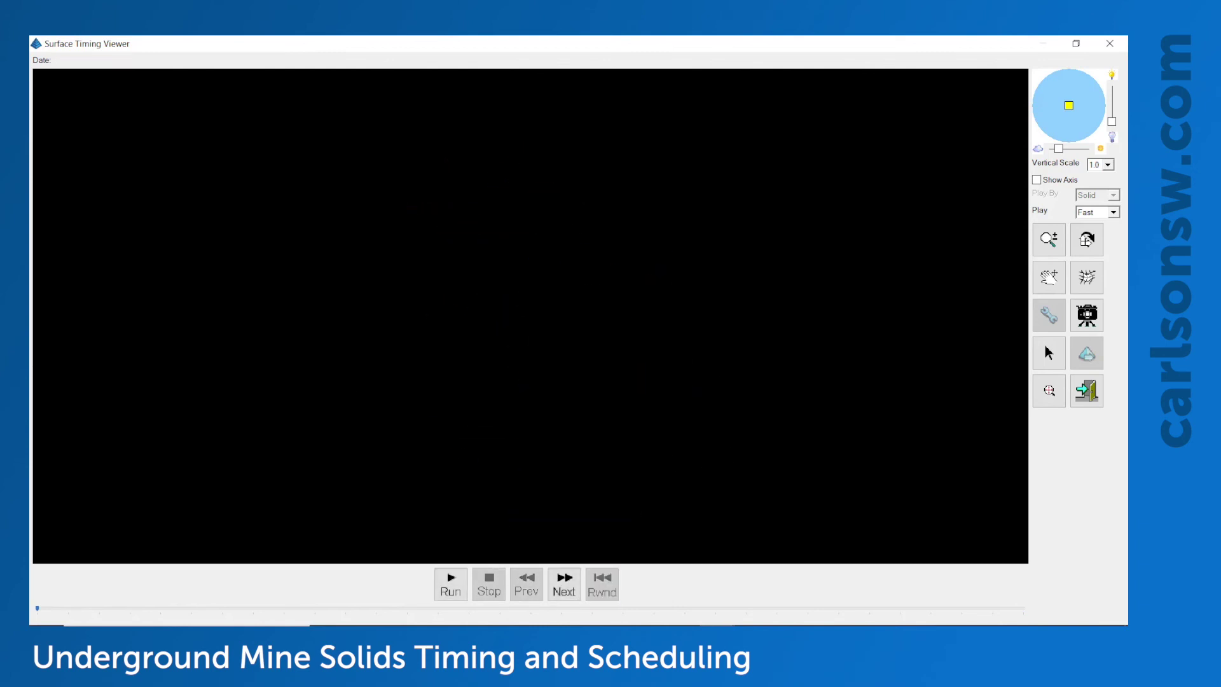
pyautogui.click(1114, 212)
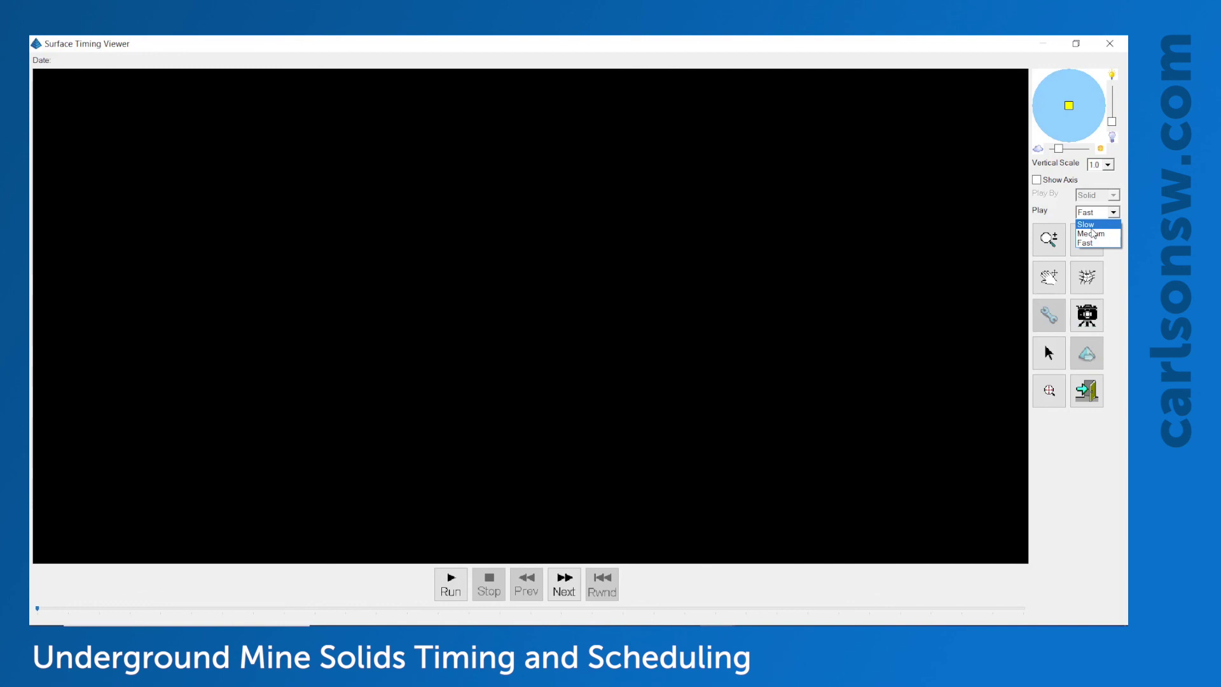
pyautogui.click(1086, 225)
pyautogui.click(450, 584)
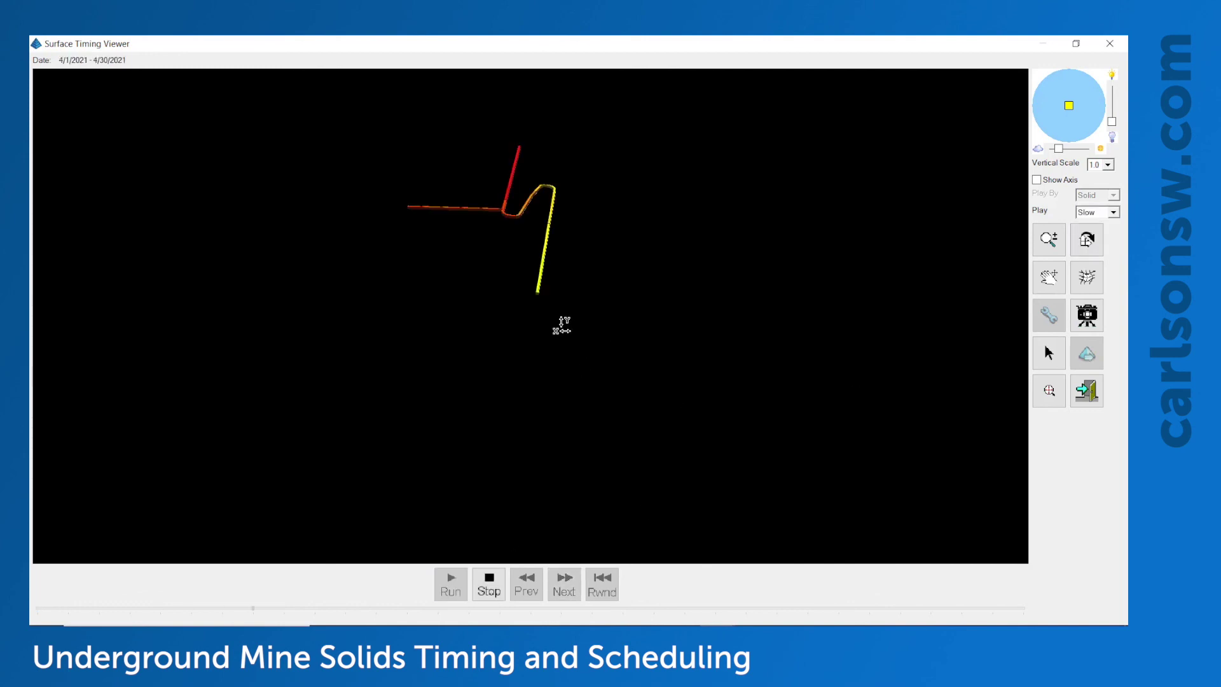
pyautogui.moveTo(722, 384); pyautogui.dragTo(681, 392)
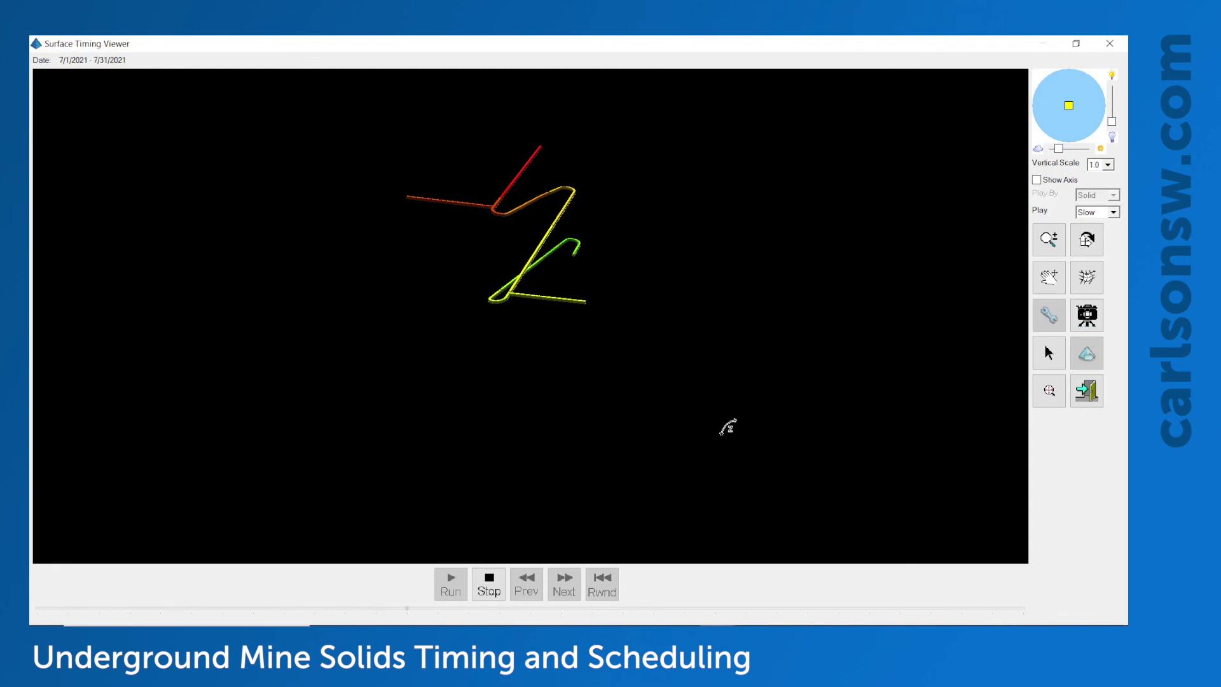
pyautogui.moveTo(728, 427); pyautogui.dragTo(616, 275)
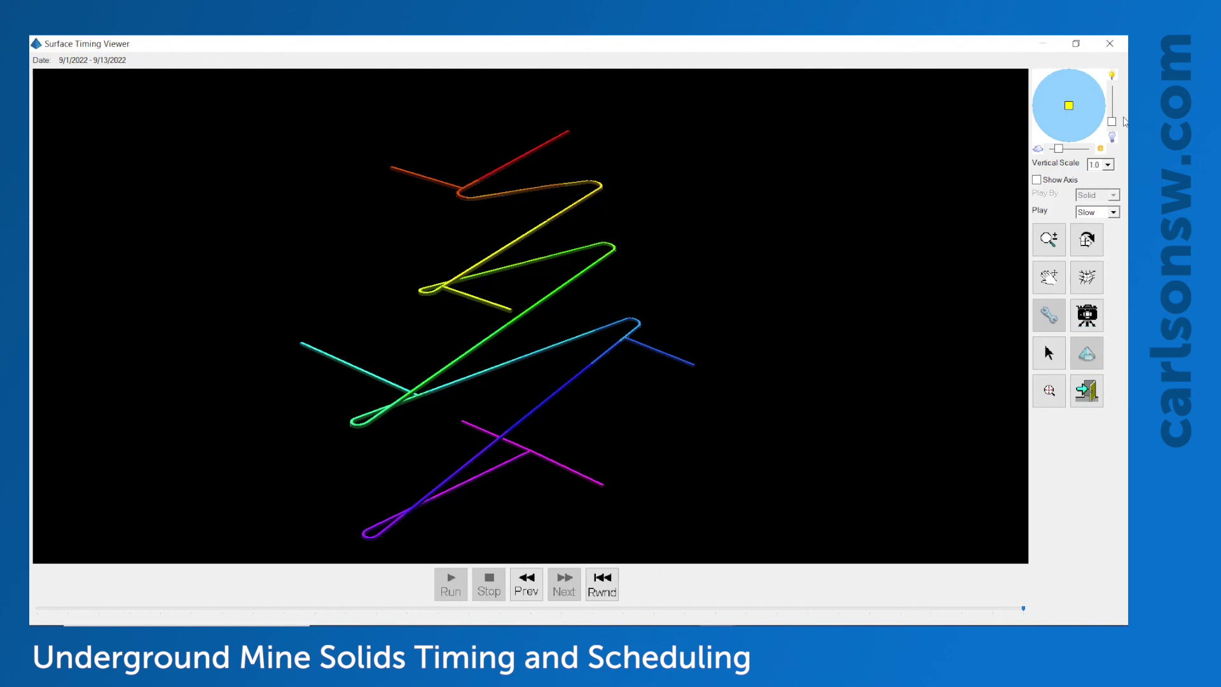
pyautogui.moveTo(865, 448); pyautogui.dragTo(597, 141)
pyautogui.moveTo(602, 398); pyautogui.dragTo(588, 368)
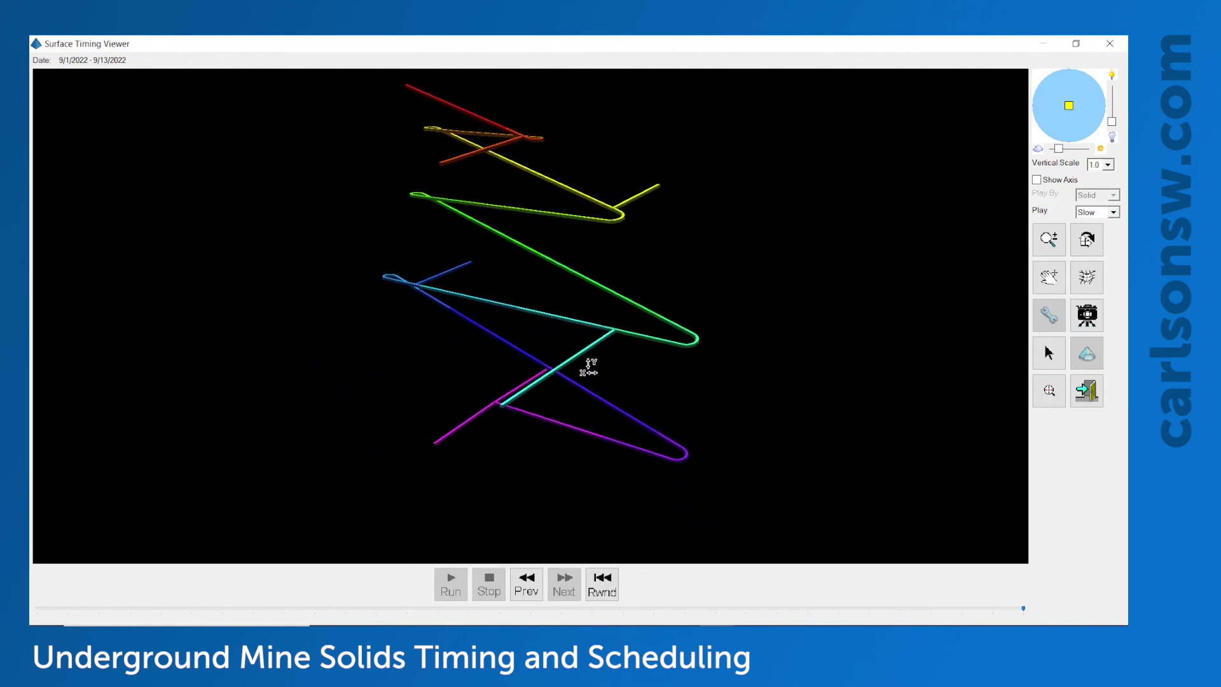